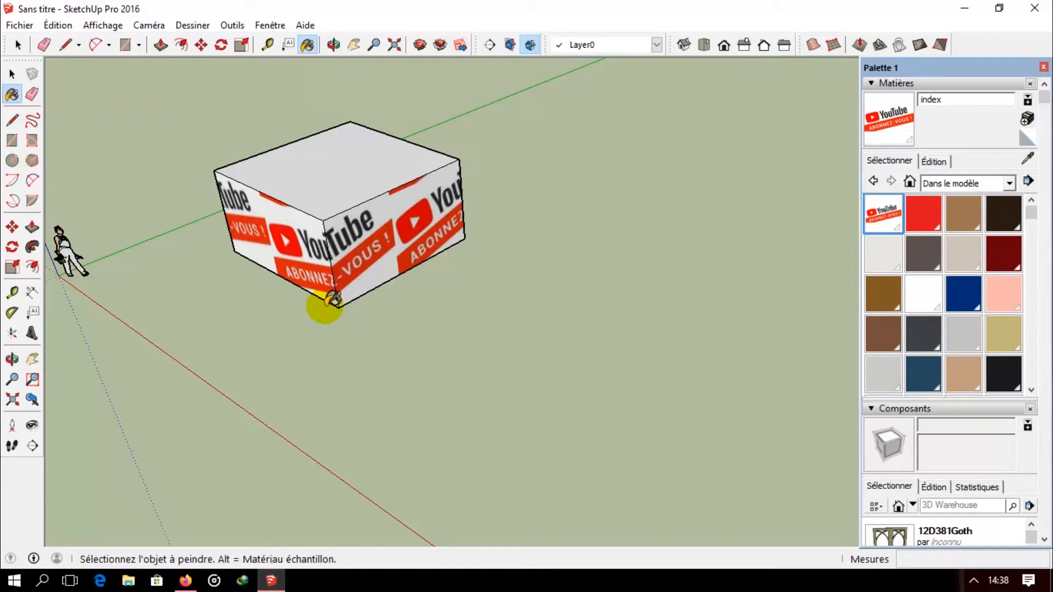
# Step: Draw a circle on the ground plane in the empty area beside the textured box
pyautogui.scroll(-6, 383, 329)
pyautogui.press('p')
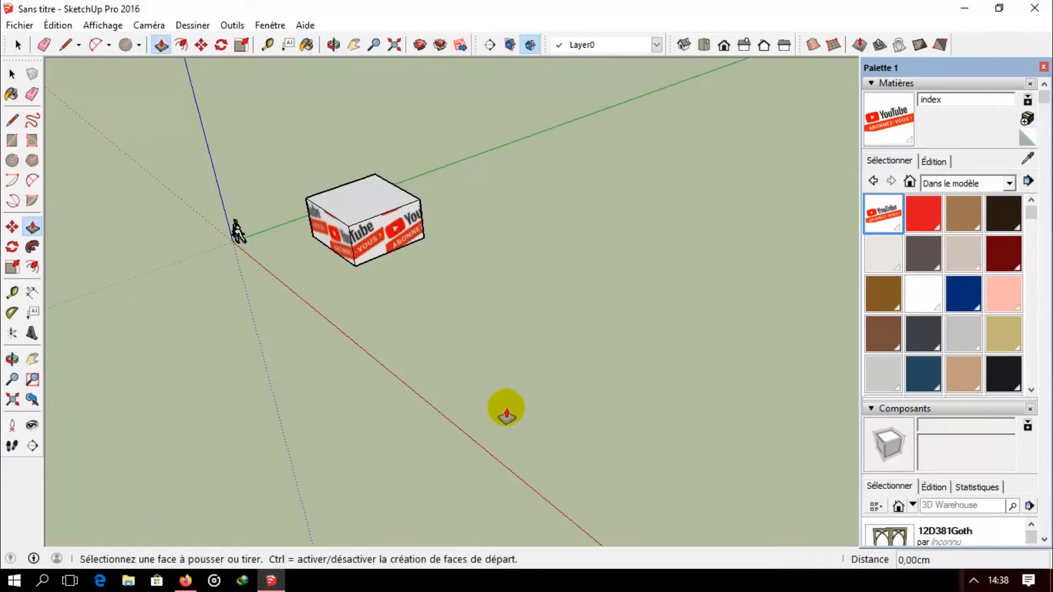
pyautogui.press('c')
pyautogui.click(494, 340)
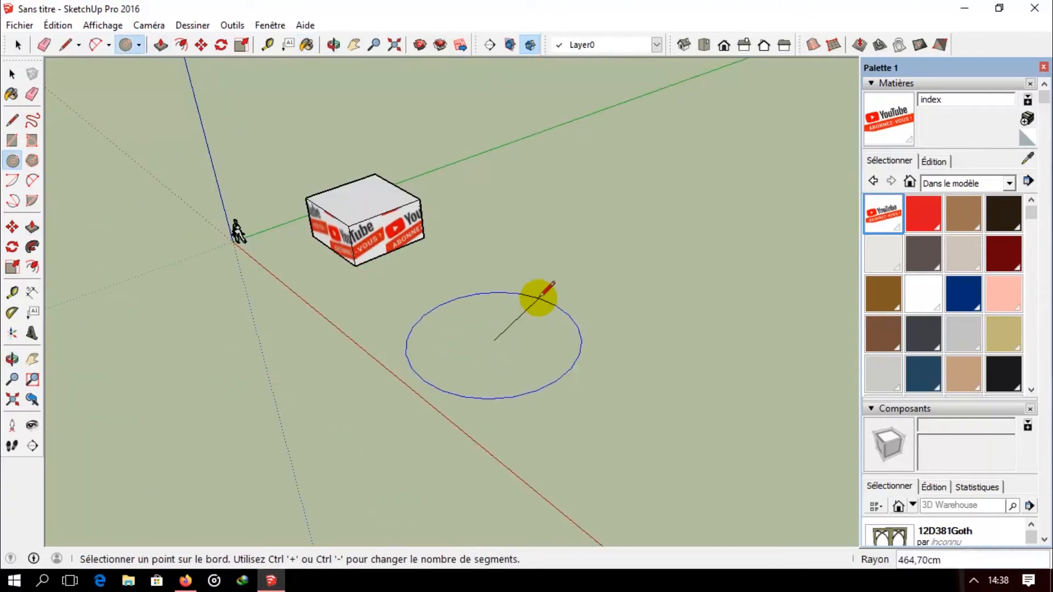
pyautogui.click(540, 311)
# Step: Push/Pull the circle upward into a cylinder as tall as the neighbouring box
pyautogui.scroll(2, 496, 350)
pyautogui.press('p')
pyautogui.click(504, 332)
pyautogui.click(330, 169)
pyautogui.moveTo(406, 298); pyautogui.dragTo(526, 302, button='middle')
pyautogui.scroll(2, 526, 301)
pyautogui.press('space')
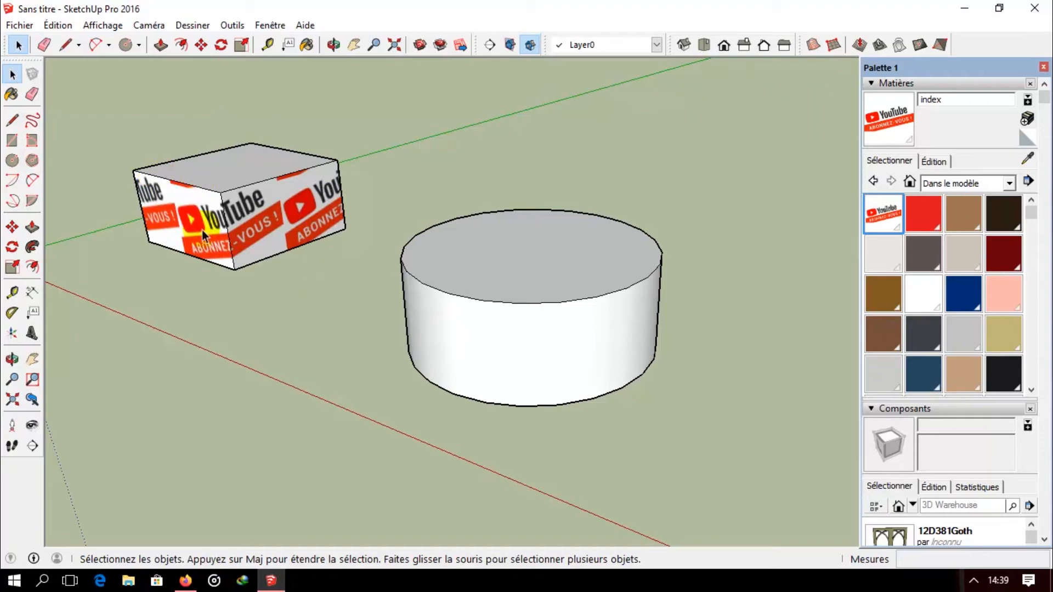
# Step: Try the YouTube index material on the cylinder's curved side, and undo the fill
pyautogui.doubleClick(884, 216)
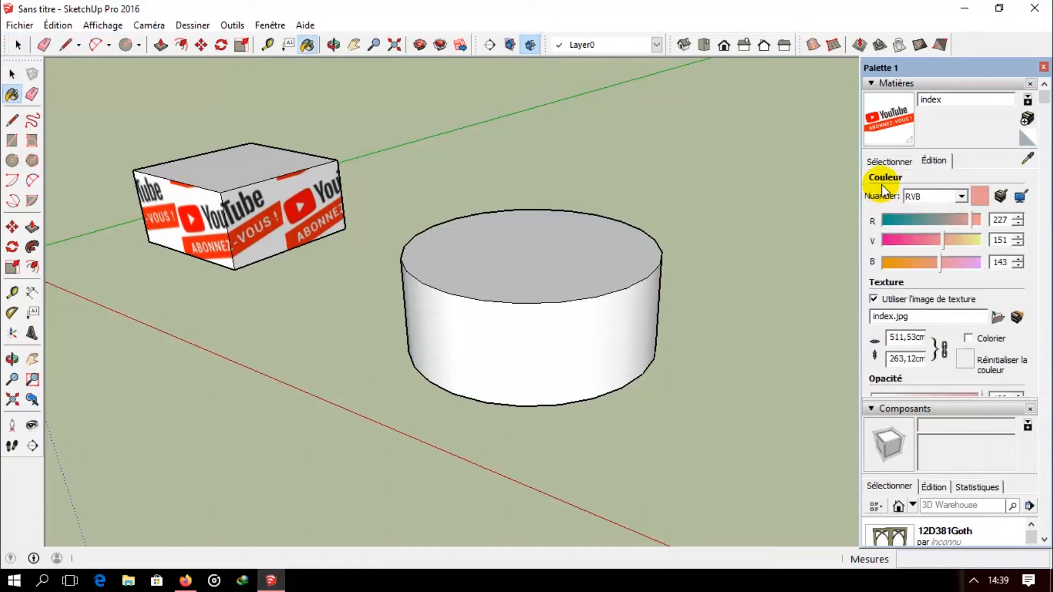
pyautogui.click(886, 161)
pyautogui.click(873, 214)
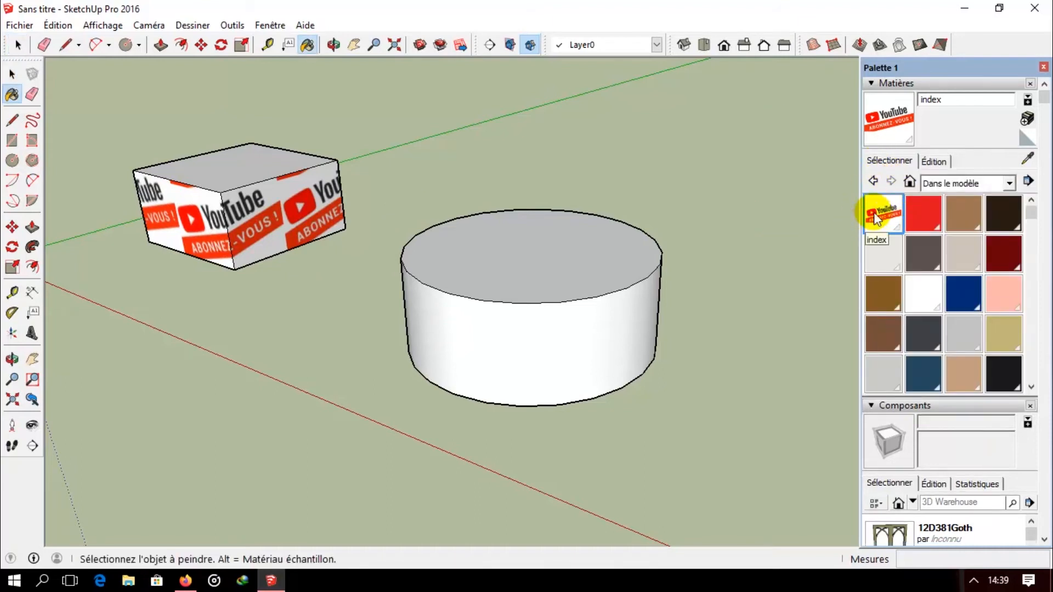
pyautogui.click(470, 348)
pyautogui.moveTo(467, 357)
pyautogui.mouseDown(button='middle')
pyautogui.moveTo(452, 370)
pyautogui.moveTo(499, 356)
pyautogui.moveTo(536, 376)
pyautogui.moveTo(738, 367)
pyautogui.moveTo(529, 359)
pyautogui.moveTo(594, 331)
pyautogui.mouseUp(button='middle')
pyautogui.scroll(3, 594, 331)
pyautogui.scroll(-2, 594, 331)
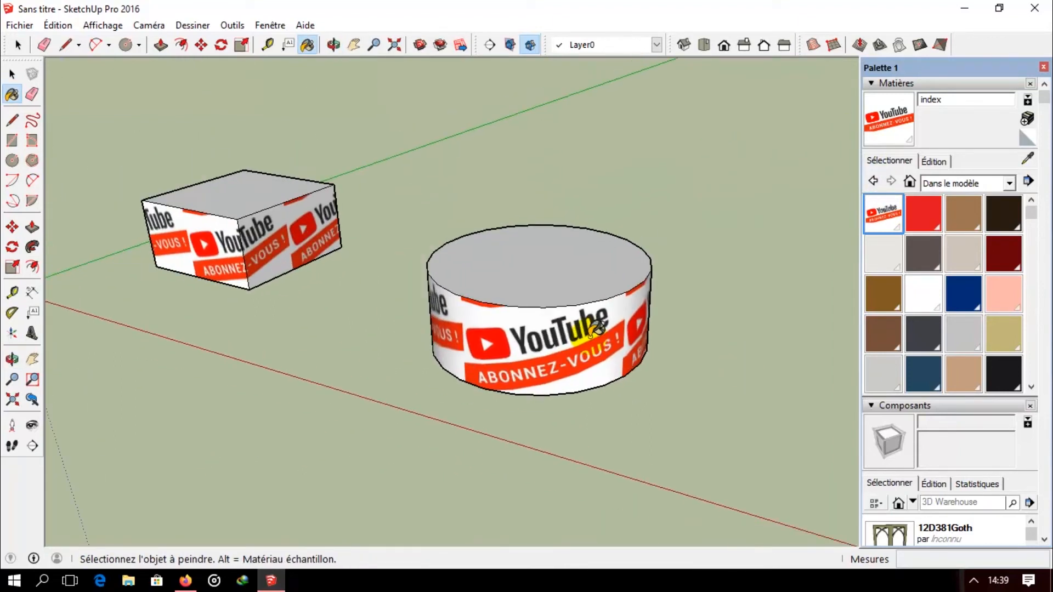
pyautogui.hotkey('ctrl', 'z')
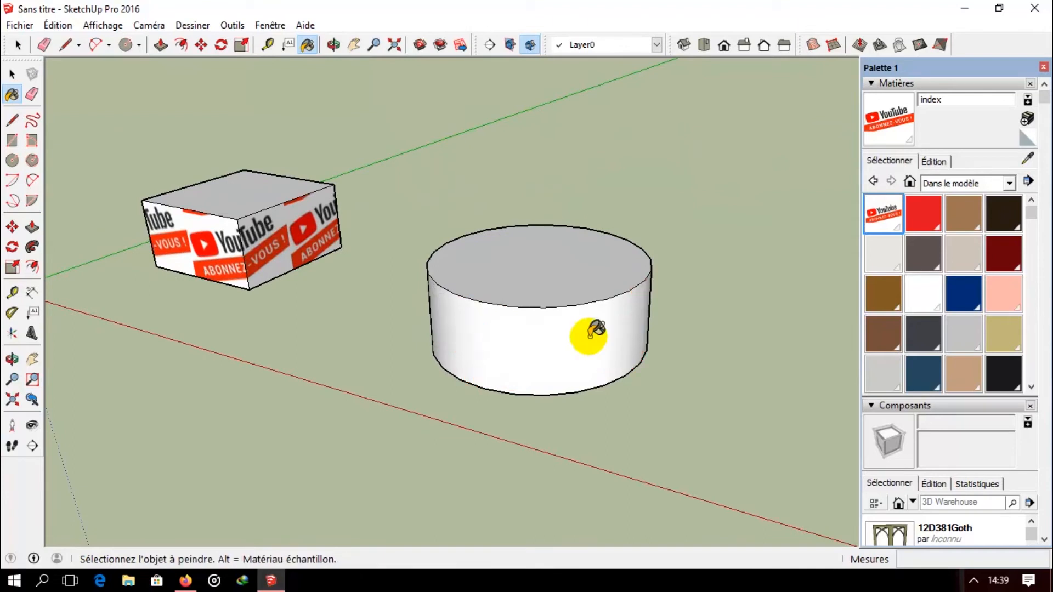
# Step: Import the youtube1 image with the S'abonner graphic and place it upright against the front of the cylinder
pyautogui.moveTo(594, 329); pyautogui.dragTo(498, 347, button='middle')
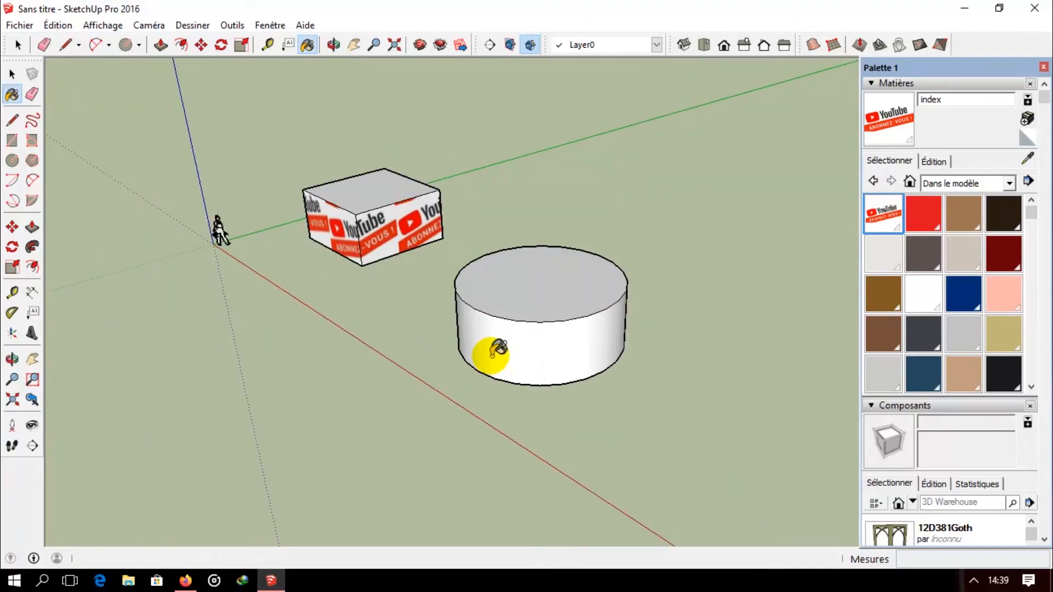
pyautogui.scroll(2, 498, 349)
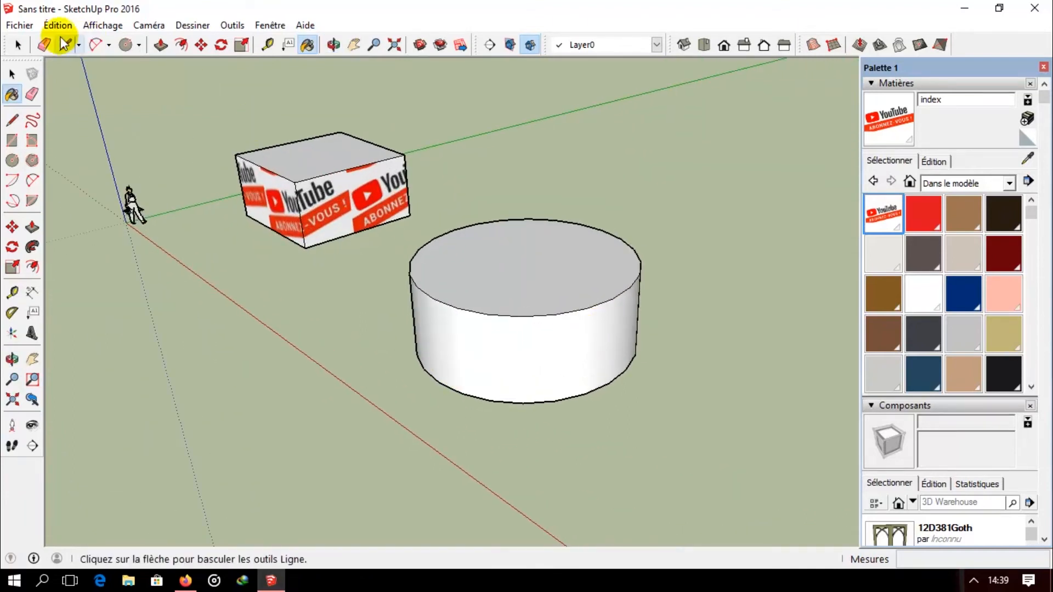
pyautogui.click(18, 25)
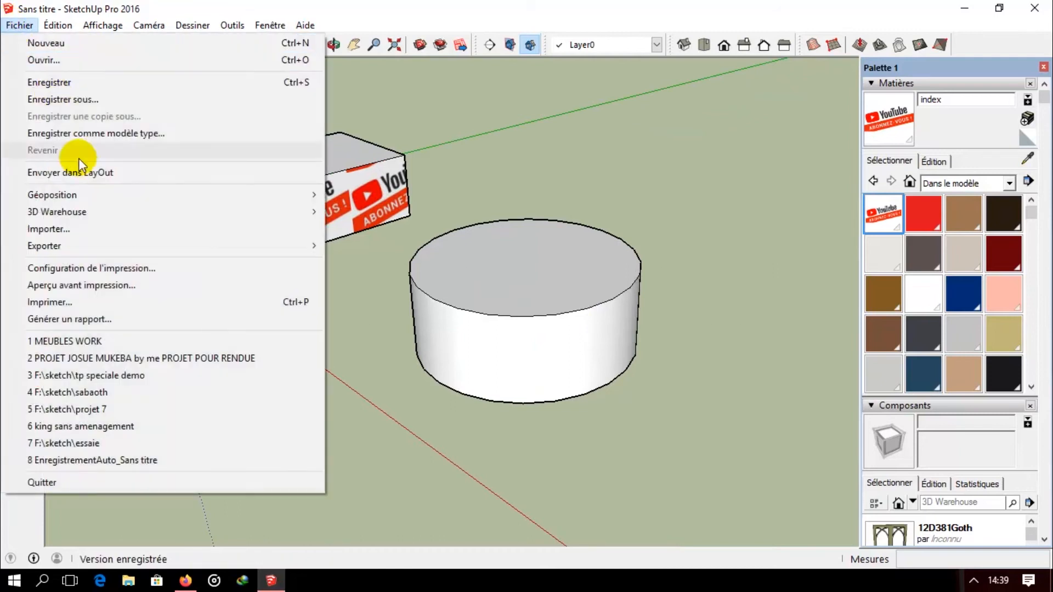
pyautogui.click(120, 230)
pyautogui.click(450, 407)
pyautogui.click(636, 499)
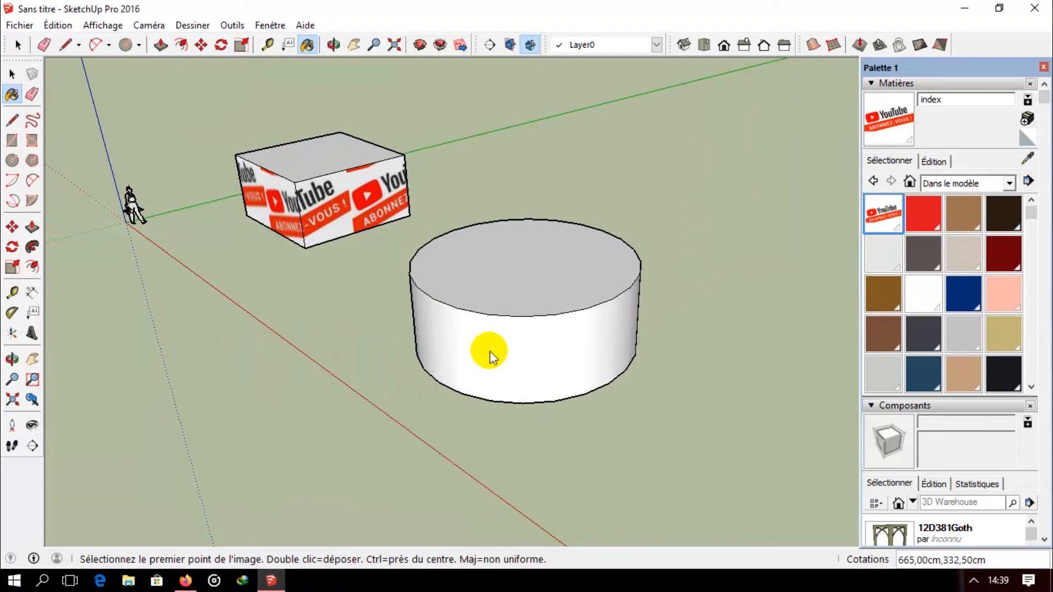
pyautogui.click(491, 362)
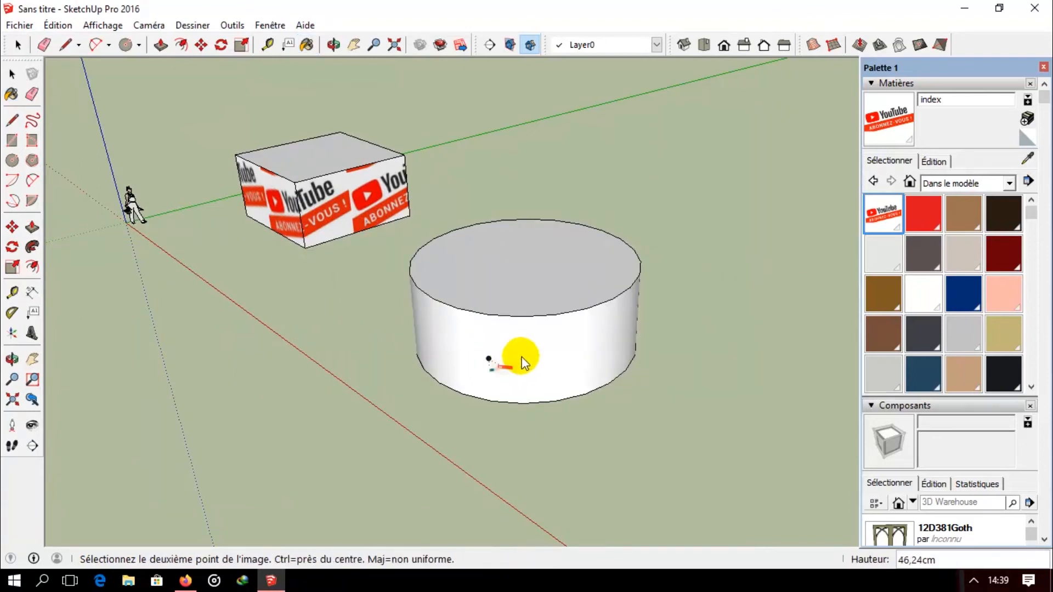
pyautogui.click(716, 224)
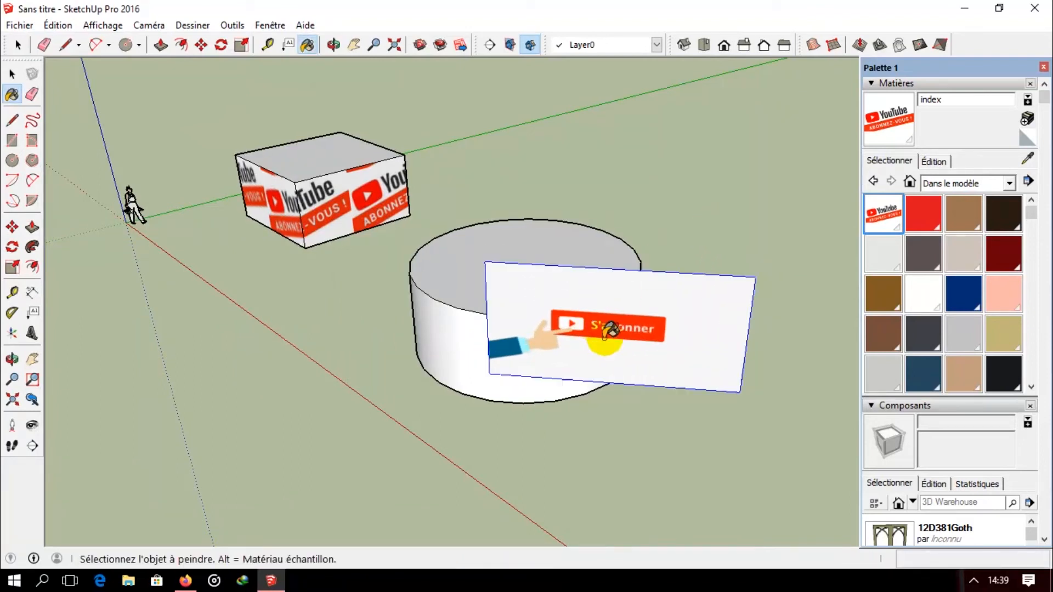
# Step: Convert the placed S'abonner image into a material for the model
pyautogui.rightClick(632, 320)
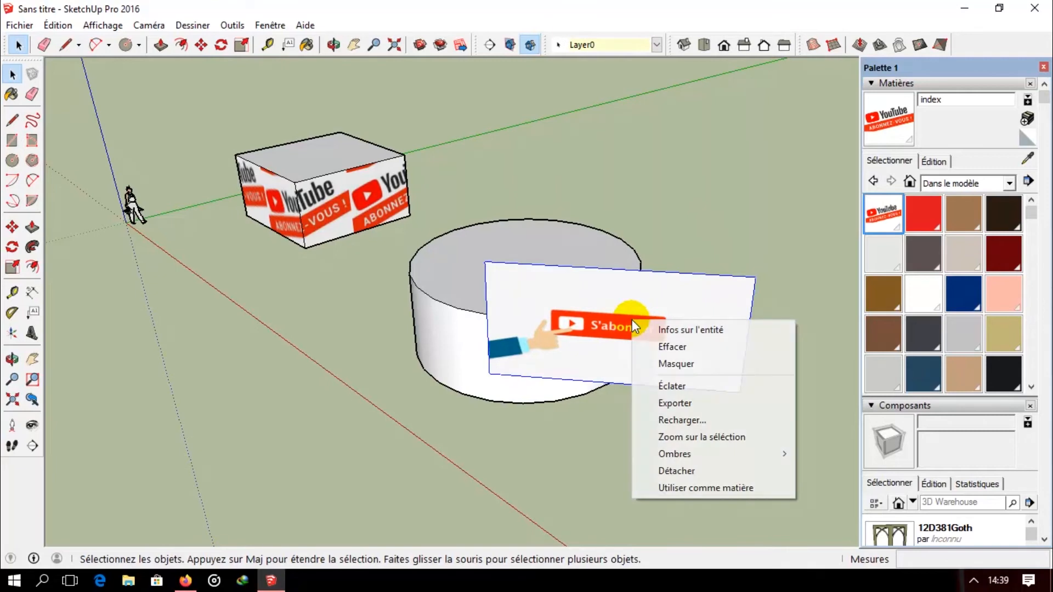
pyautogui.click(702, 487)
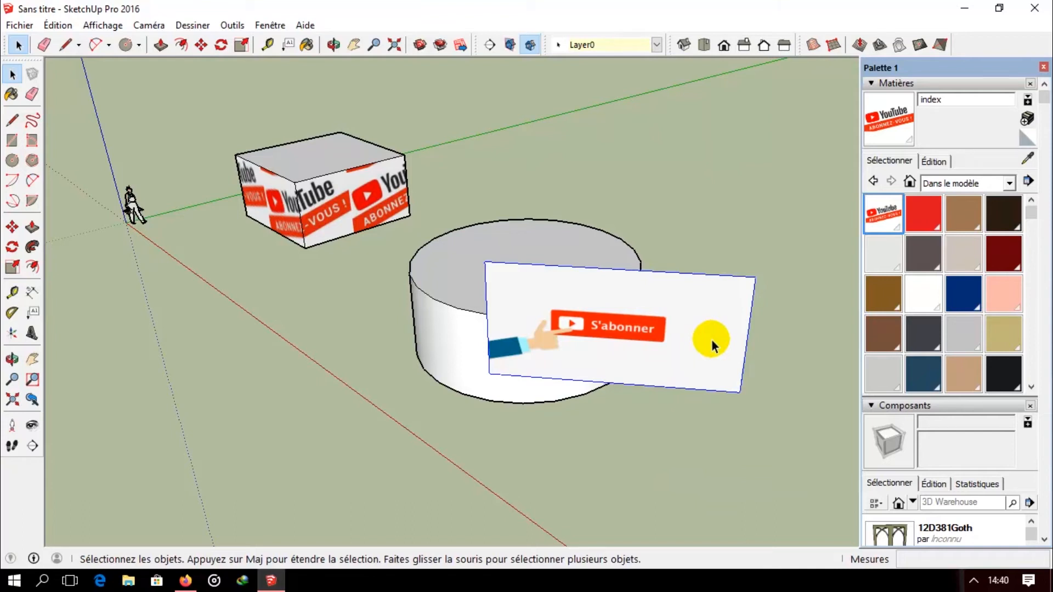
pyautogui.rightClick(667, 327)
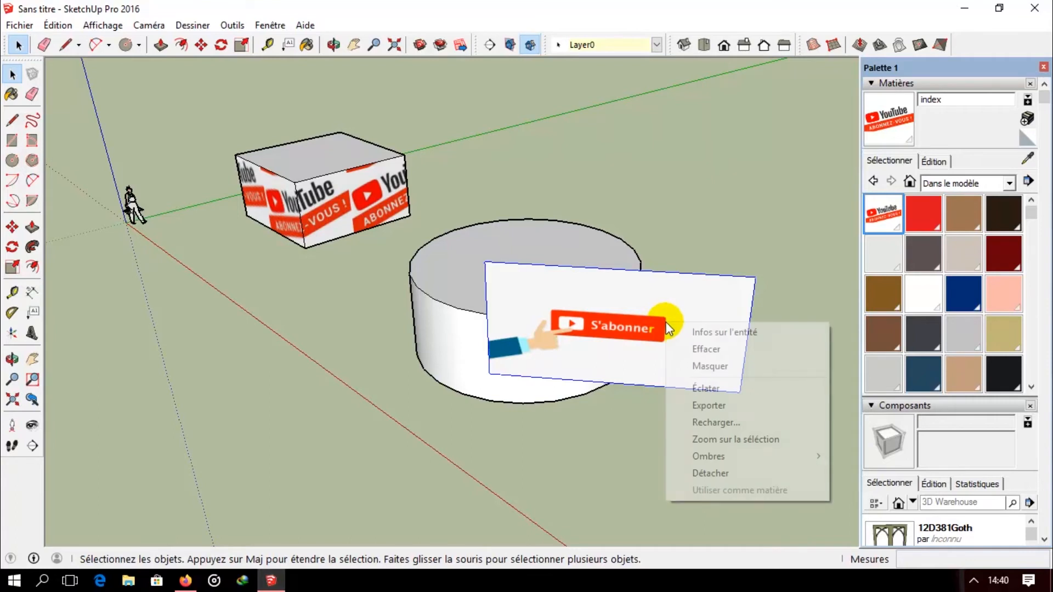
pyautogui.click(912, 183)
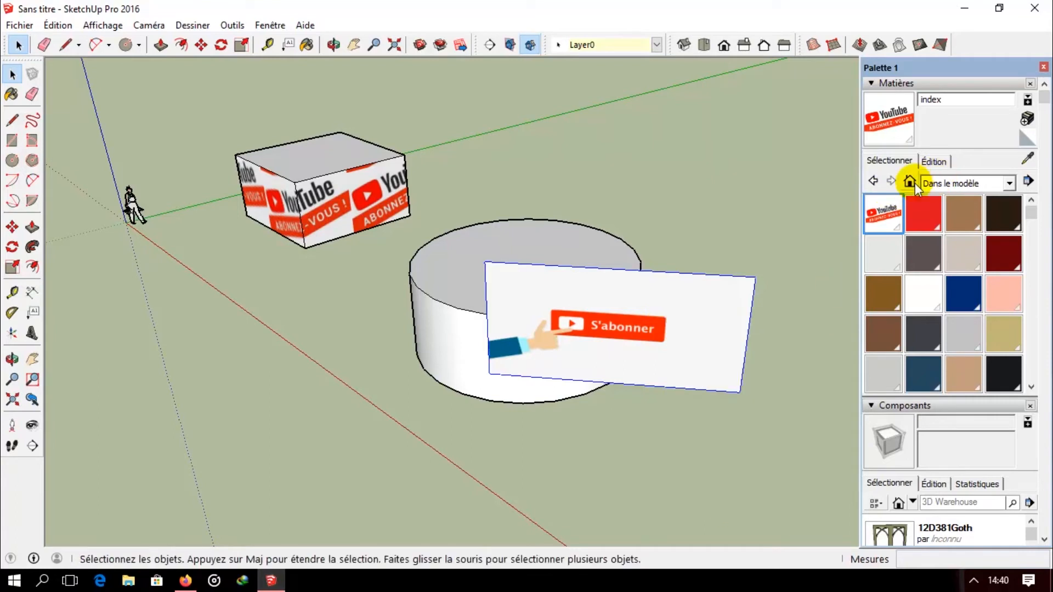
# Step: Paint the cylinder's curved side with the youtube1 material from the model's materials
pyautogui.scroll(-3, 961, 307)
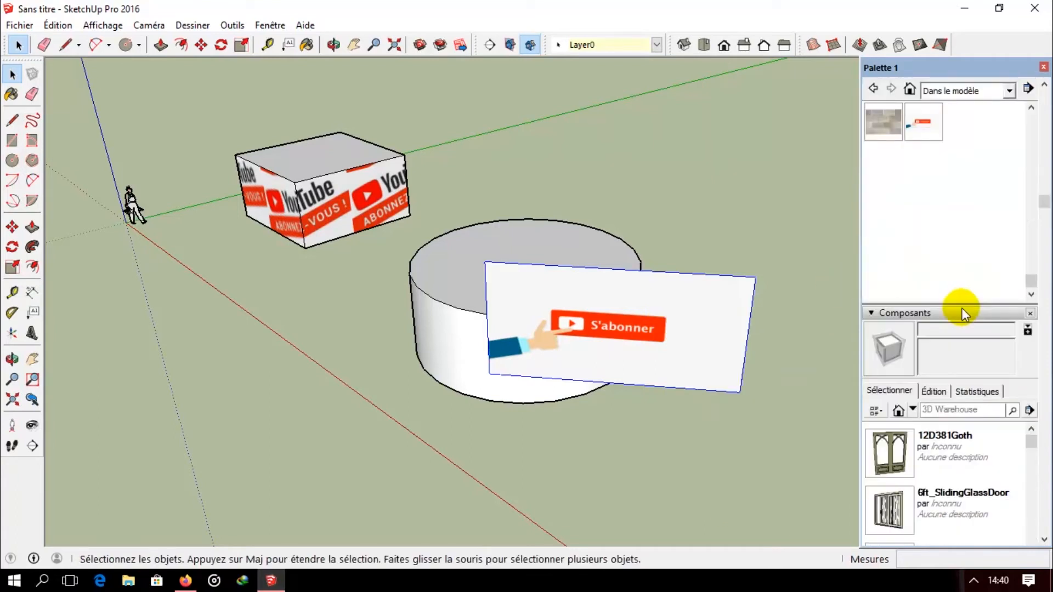
pyautogui.click(926, 125)
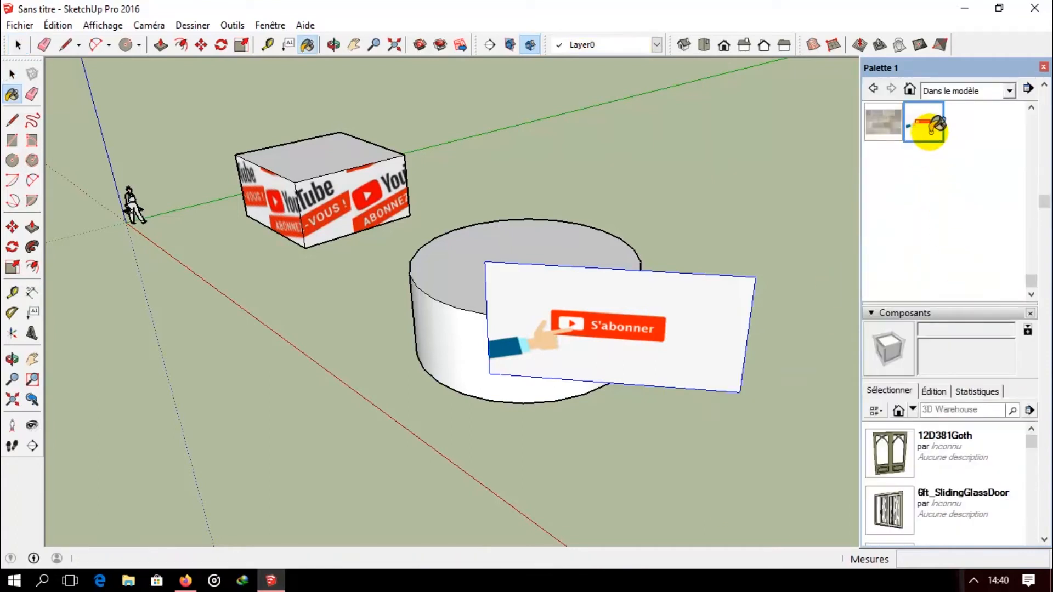
pyautogui.click(459, 328)
pyautogui.press('space')
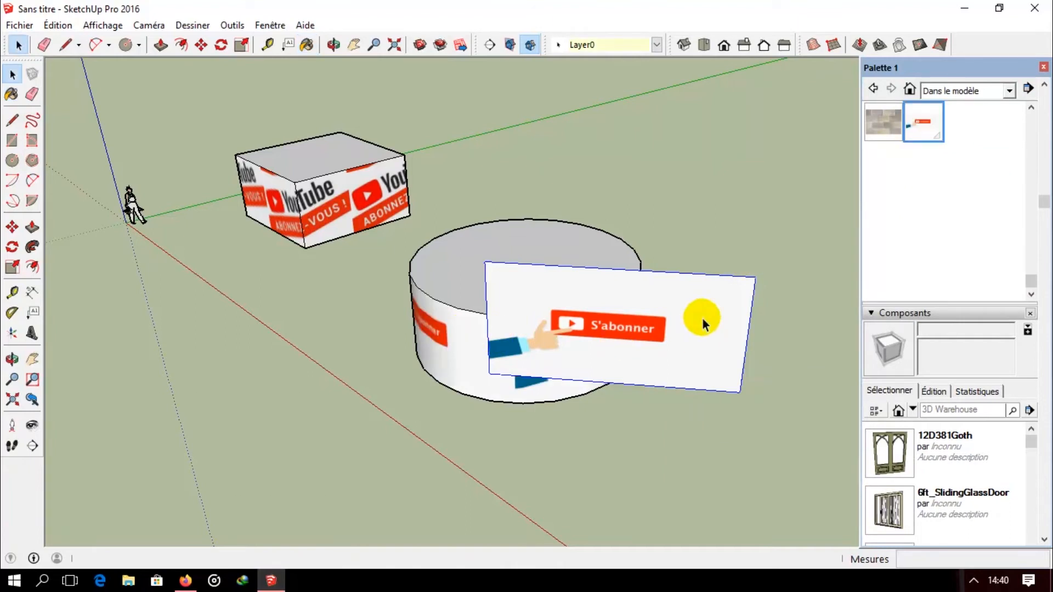
# Step: Erase the placed S'abonner image and inspect the options available for the cylinder's curved side
pyautogui.moveTo(703, 317); pyautogui.dragTo(723, 306, button='middle')
pyautogui.scroll(5, 498, 364)
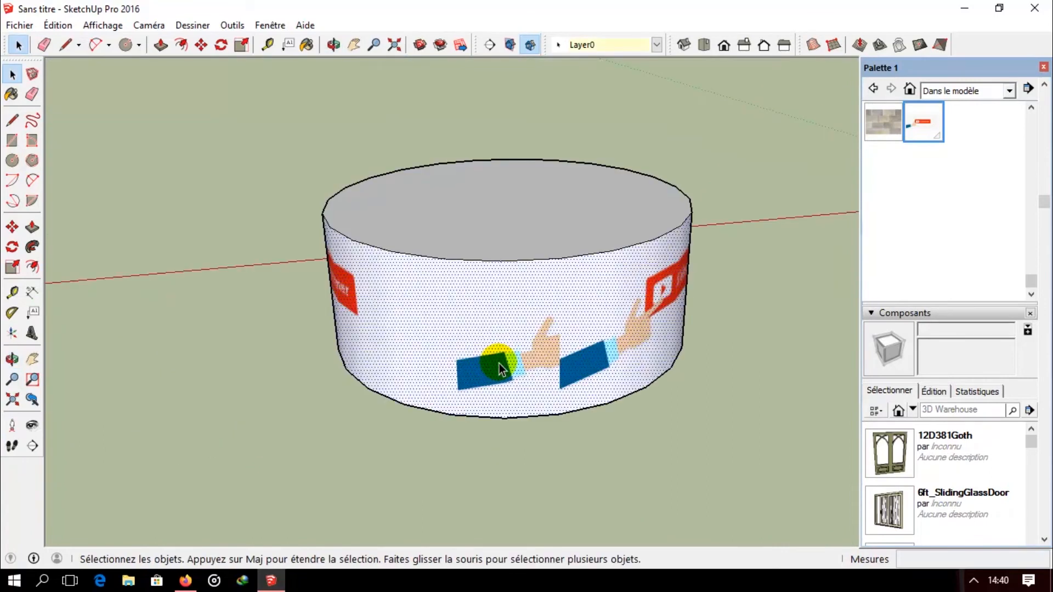
pyautogui.rightClick(499, 364)
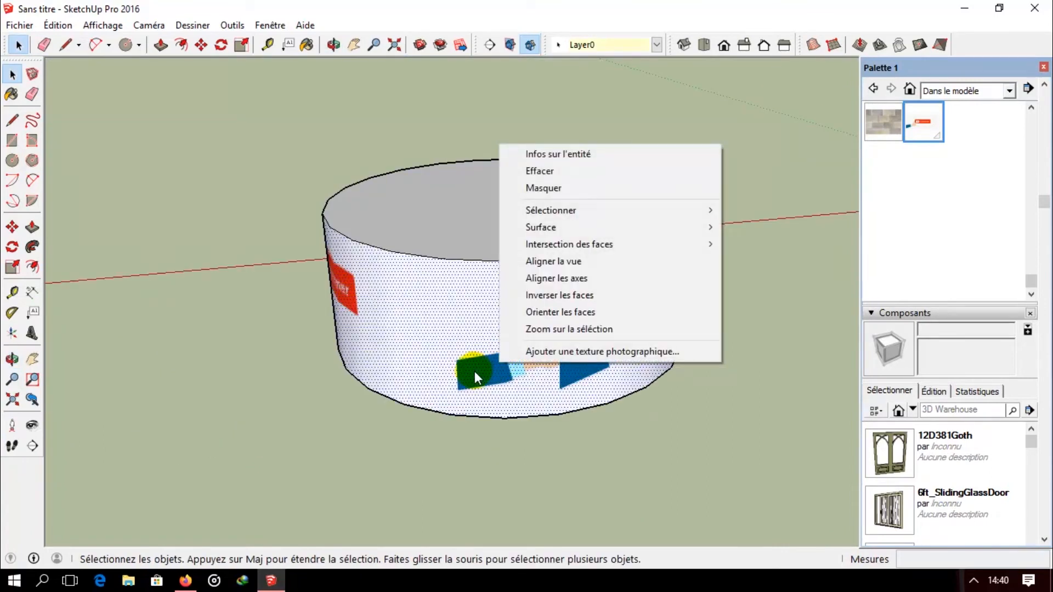
pyautogui.click(446, 430)
# Step: Turn on the display of hidden geometry and select a single strip of the cylinder's side
pyautogui.moveTo(458, 324); pyautogui.dragTo(175, 94, button='middle')
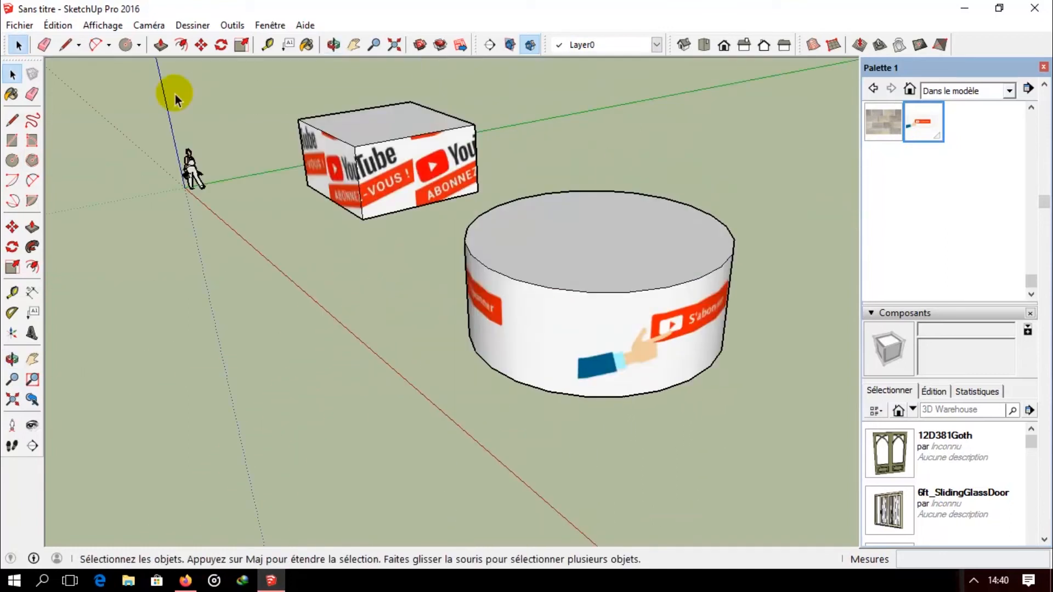
pyautogui.click(82, 24)
pyautogui.click(111, 80)
pyautogui.moveTo(595, 259); pyautogui.dragTo(445, 389, button='middle')
pyautogui.moveTo(519, 371); pyautogui.dragTo(548, 332, button='middle')
pyautogui.scroll(4, 461, 324)
pyautogui.click(457, 331)
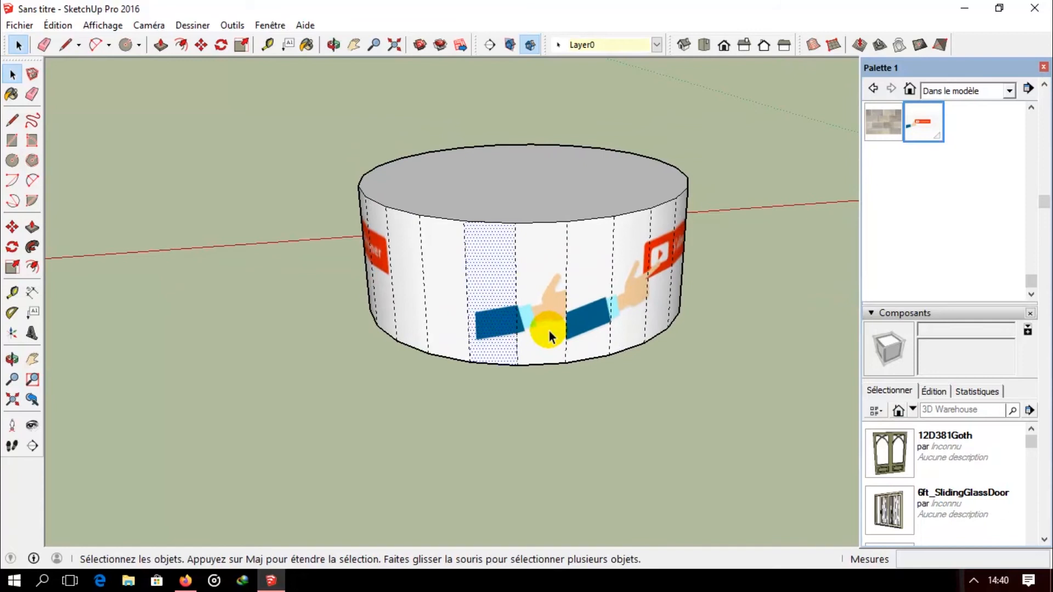
# Step: Sample the default material from the cylinder's top face and paint two adjacent side strips with it
pyautogui.press('b')
pyautogui.keyDown('alt'); pyautogui.click(441, 282); pyautogui.keyUp('alt')
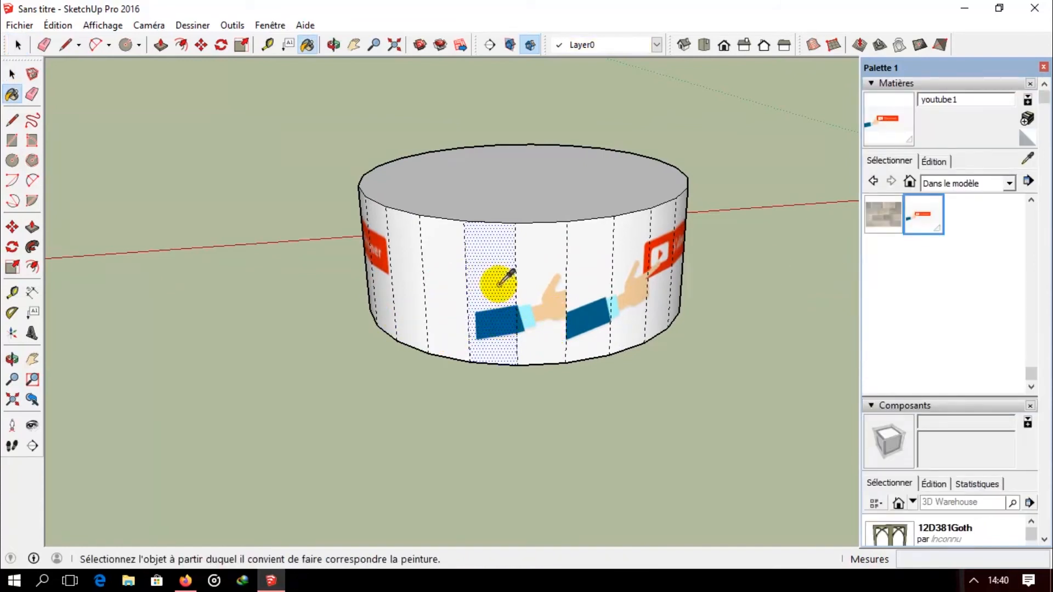
pyautogui.keyDown('alt'); pyautogui.click(486, 193); pyautogui.keyUp('alt')
pyautogui.click(496, 264)
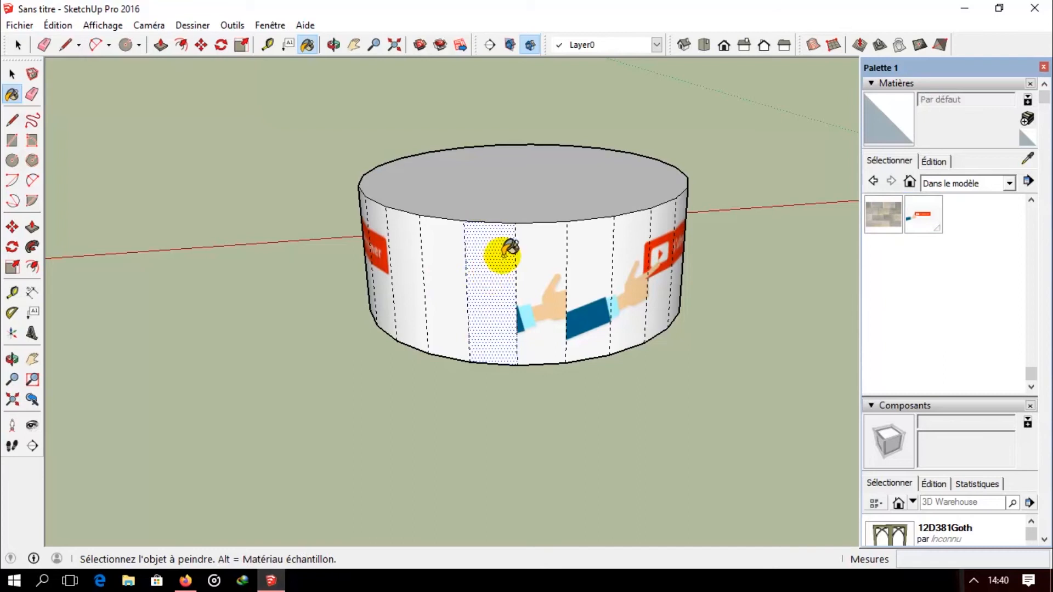
pyautogui.click(531, 275)
# Step: Try the youtube1 texture sampled from the cylinder's side on its top face, and undo the fill
pyautogui.moveTo(562, 239)
pyautogui.mouseDown(button='middle')
pyautogui.moveTo(468, 315)
pyautogui.moveTo(380, 317)
pyautogui.moveTo(554, 322)
pyautogui.moveTo(260, 288)
pyautogui.moveTo(630, 313)
pyautogui.moveTo(353, 129)
pyautogui.moveTo(738, 313)
pyautogui.mouseUp(button='middle')
pyautogui.press('space')
pyautogui.moveTo(597, 377); pyautogui.dragTo(513, 368, button='middle')
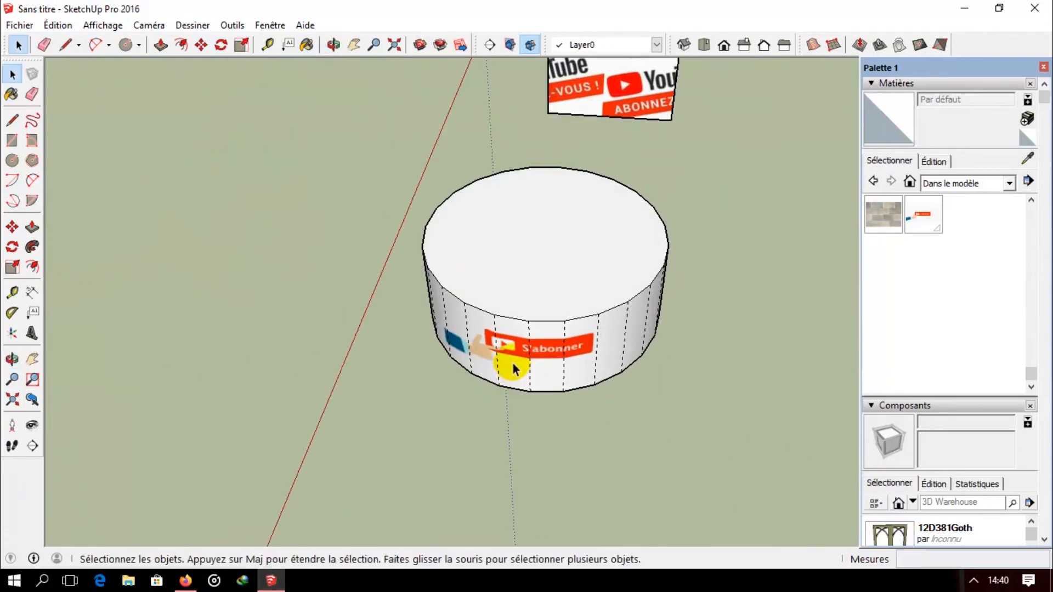
pyautogui.press('alt')
pyautogui.press('alt')
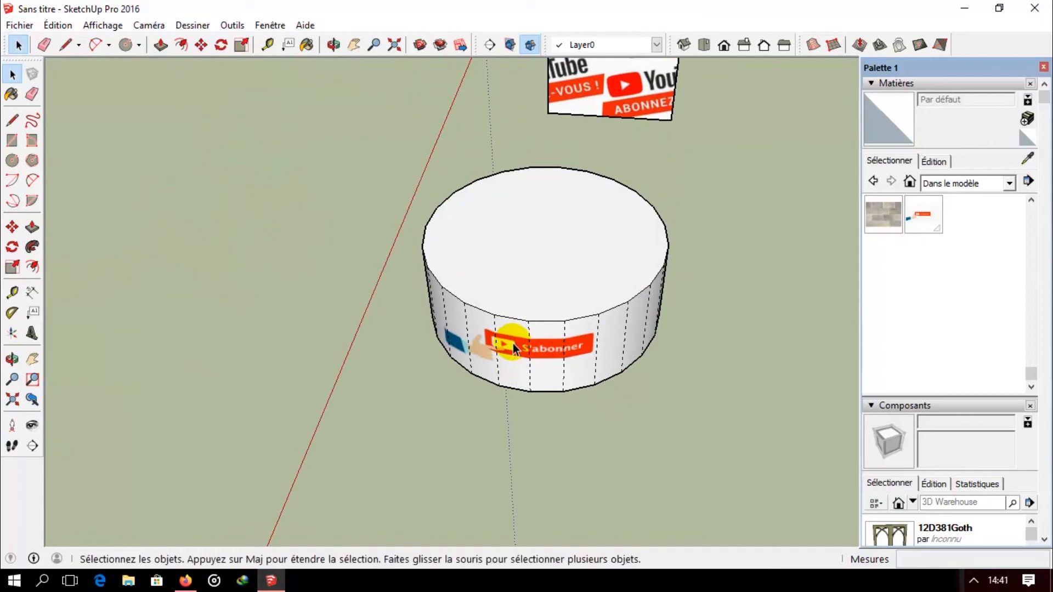
pyautogui.press('b')
pyautogui.press('alt')
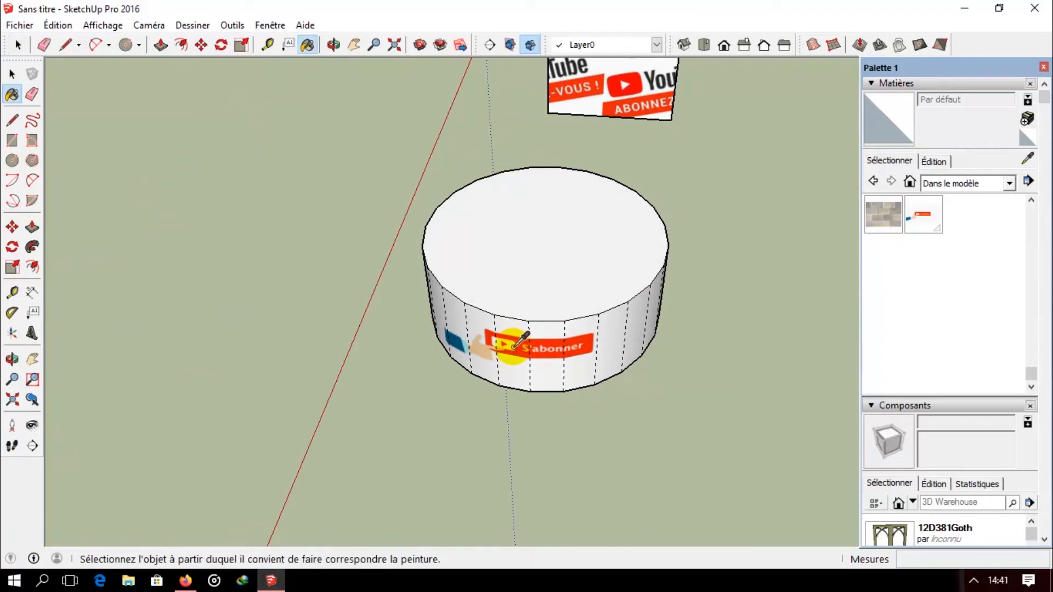
pyautogui.keyDown('alt'); pyautogui.click(526, 329); pyautogui.keyUp('alt')
pyautogui.click(528, 282)
pyautogui.moveTo(521, 282)
pyautogui.mouseDown(button='middle')
pyautogui.moveTo(641, 378)
pyautogui.moveTo(723, 423)
pyautogui.moveTo(599, 348)
pyautogui.moveTo(631, 285)
pyautogui.moveTo(688, 232)
pyautogui.moveTo(448, 246)
pyautogui.moveTo(607, 287)
pyautogui.moveTo(602, 294)
pyautogui.mouseUp(button='middle')
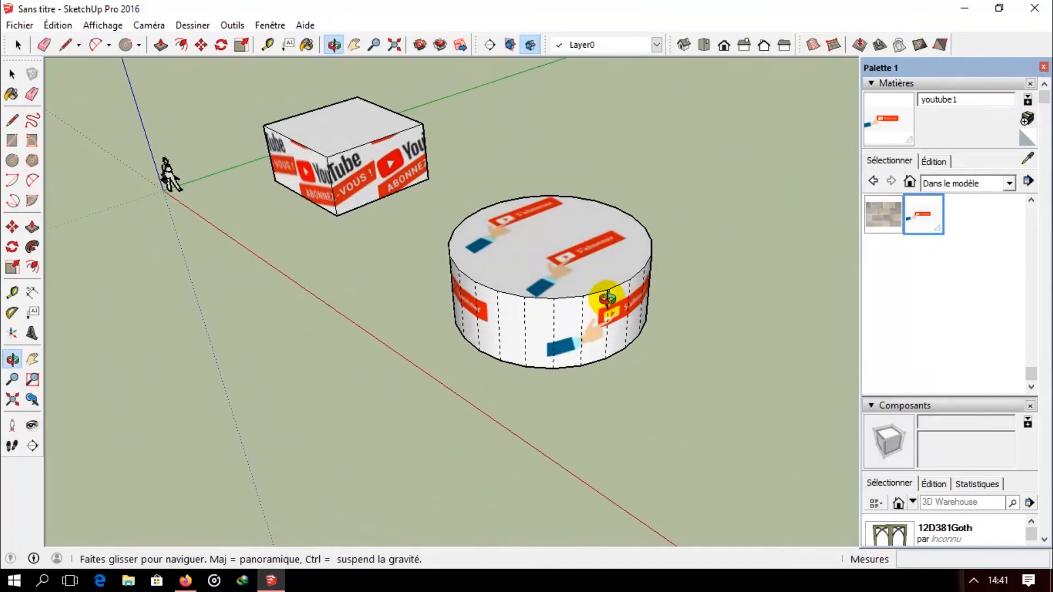
pyautogui.hotkey('ctrl', 'z')
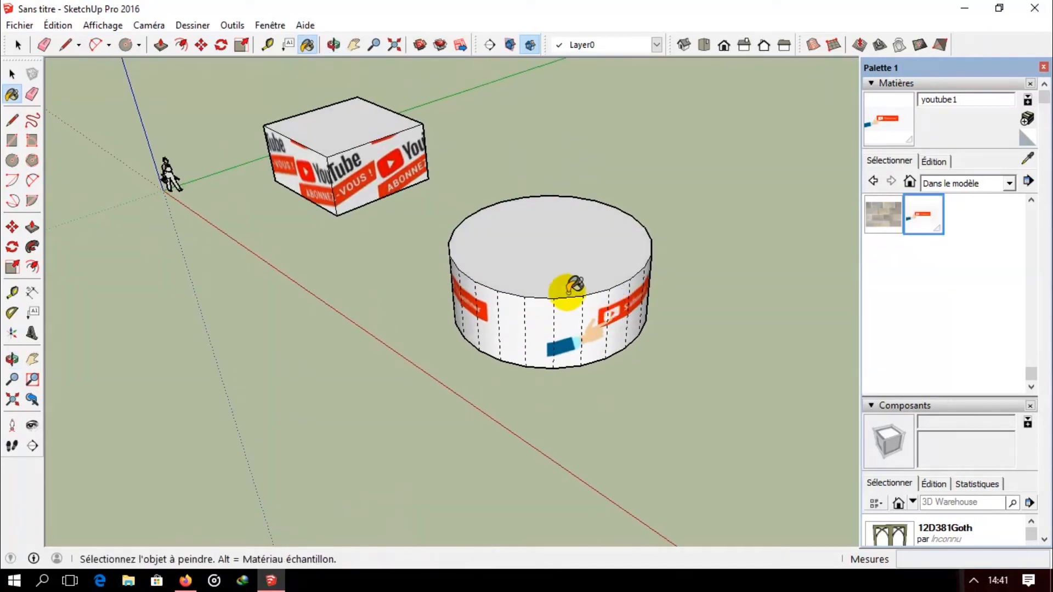
# Step: Sample the index texture from the box and paint the cylinder's top face with it
pyautogui.keyDown('alt'); pyautogui.click(365, 166); pyautogui.keyUp('alt')
pyautogui.click(603, 254)
pyautogui.moveTo(603, 254)
pyautogui.mouseDown(button='middle')
pyautogui.moveTo(621, 267)
pyautogui.moveTo(669, 406)
pyautogui.moveTo(833, 383)
pyautogui.mouseUp(button='middle')
pyautogui.moveTo(500, 199); pyautogui.dragTo(672, 240, button='middle')
pyautogui.scroll(2, 637, 252)
pyautogui.moveTo(623, 268); pyautogui.dragTo(658, 192, button='middle')
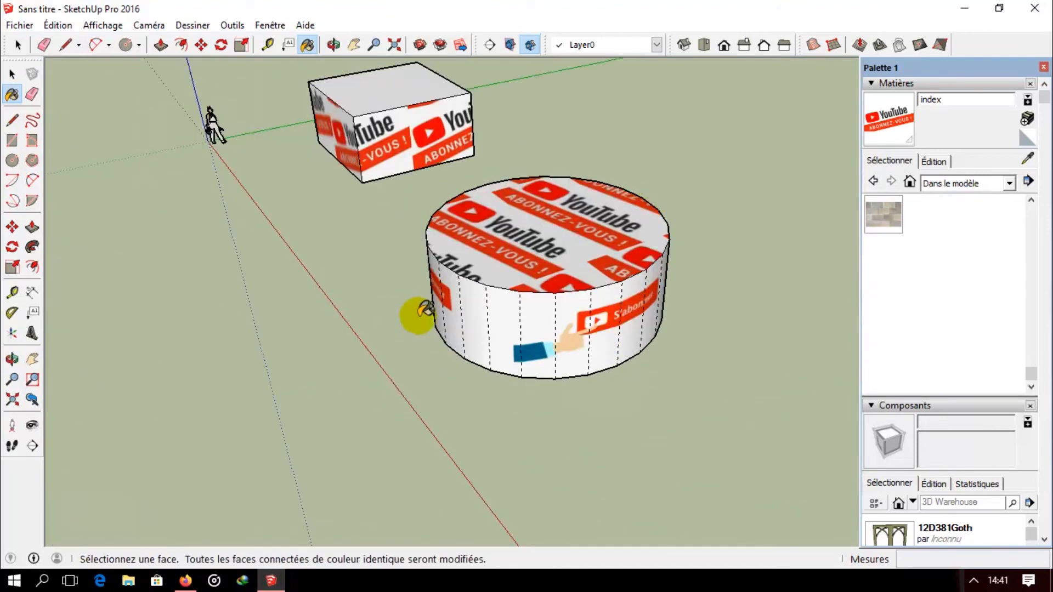
# Step: Undo the cylinder's texture fills and the image import, back to the untextured cylinder
pyautogui.hotkey('ctrl', 'z')
pyautogui.hotkey('ctrl', 'z')
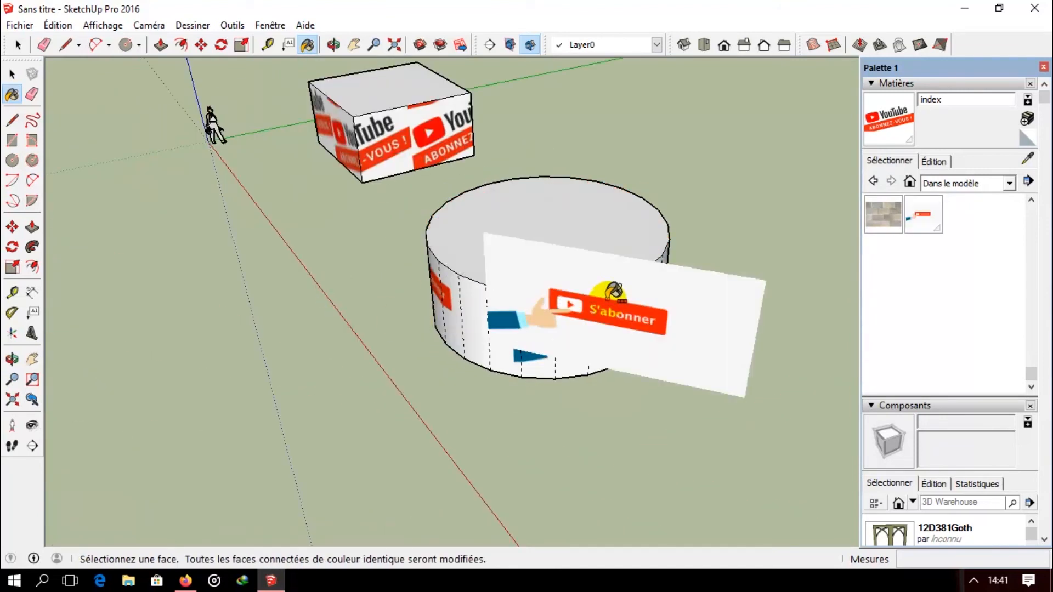
pyautogui.hotkey('ctrl', 'z')
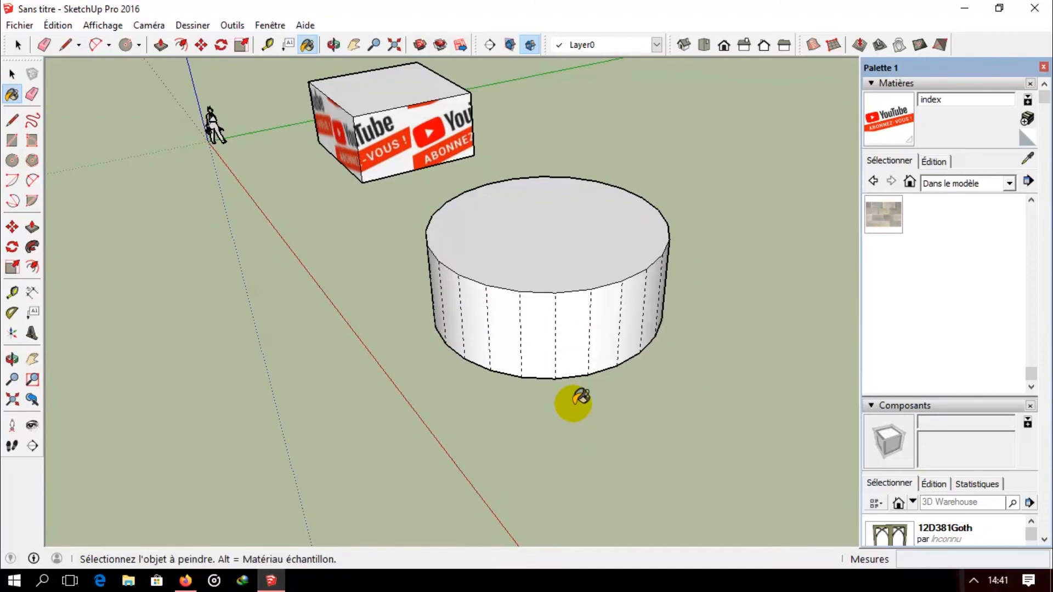
# Step: Turn off the display of hidden geometry so the cylinder's side is shown as one smooth surface
pyautogui.click(90, 24)
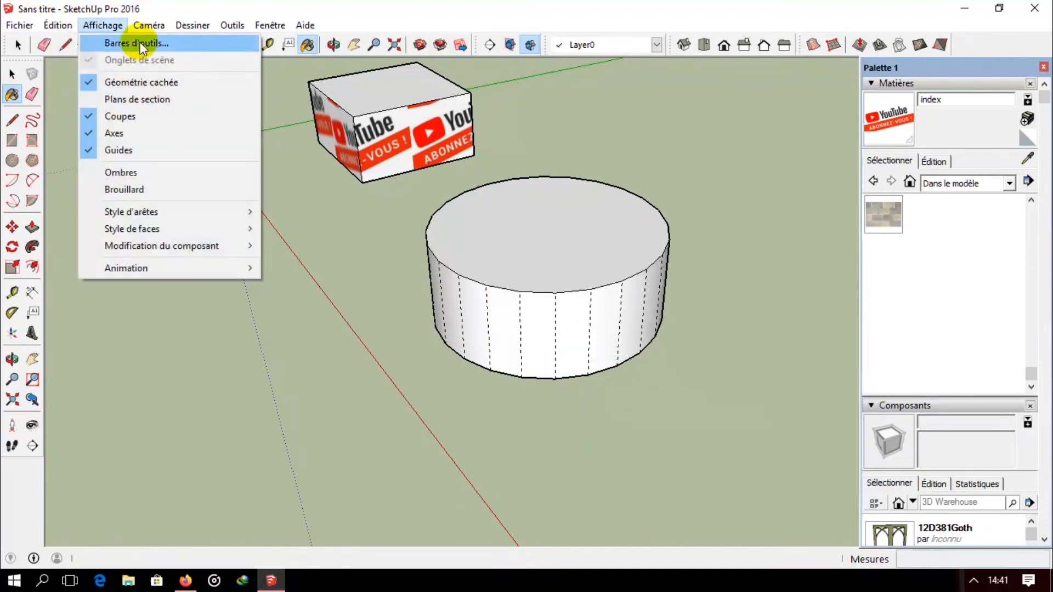
pyautogui.click(141, 82)
pyautogui.scroll(-2, 239, 169)
pyautogui.moveTo(268, 200)
pyautogui.mouseDown(button='middle')
pyautogui.moveTo(495, 227)
pyautogui.moveTo(460, 233)
pyautogui.moveTo(461, 256)
pyautogui.moveTo(354, 200)
pyautogui.mouseUp(button='middle')
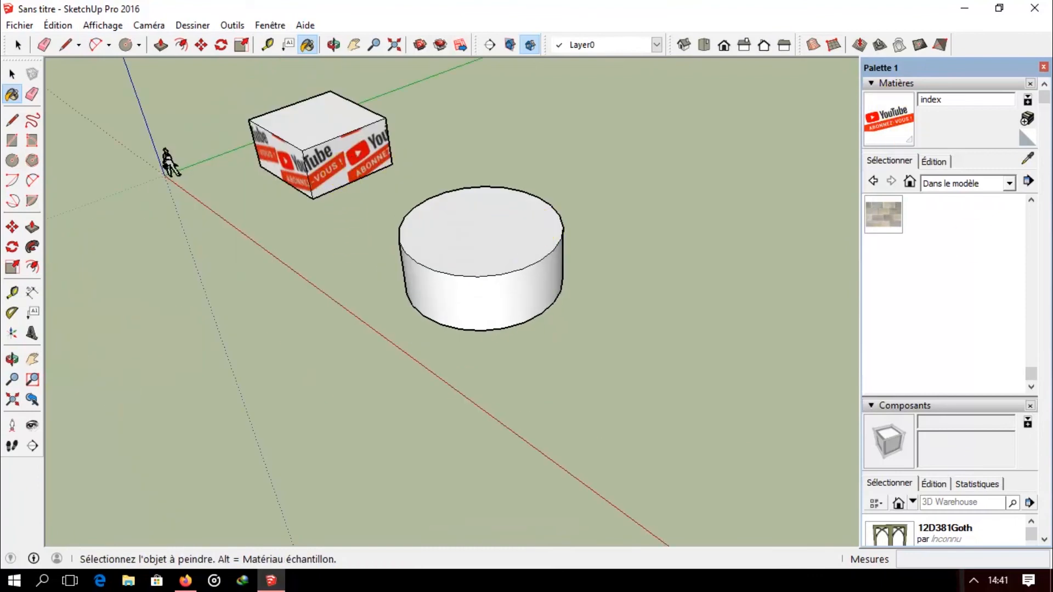
# Step: Paint the cylinder's top face with the index texture from the materials in the model
pyautogui.click(1031, 249)
pyautogui.moveTo(1034, 246); pyautogui.dragTo(1030, 208)
pyautogui.click(418, 237)
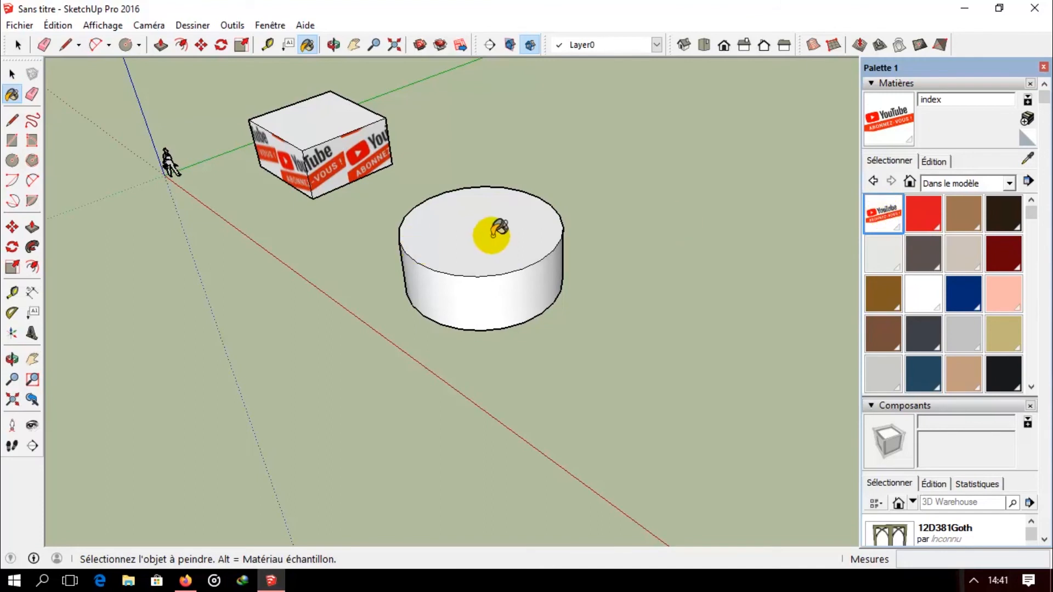
pyautogui.moveTo(472, 257); pyautogui.dragTo(512, 285, button='middle')
pyautogui.scroll(5, 494, 287)
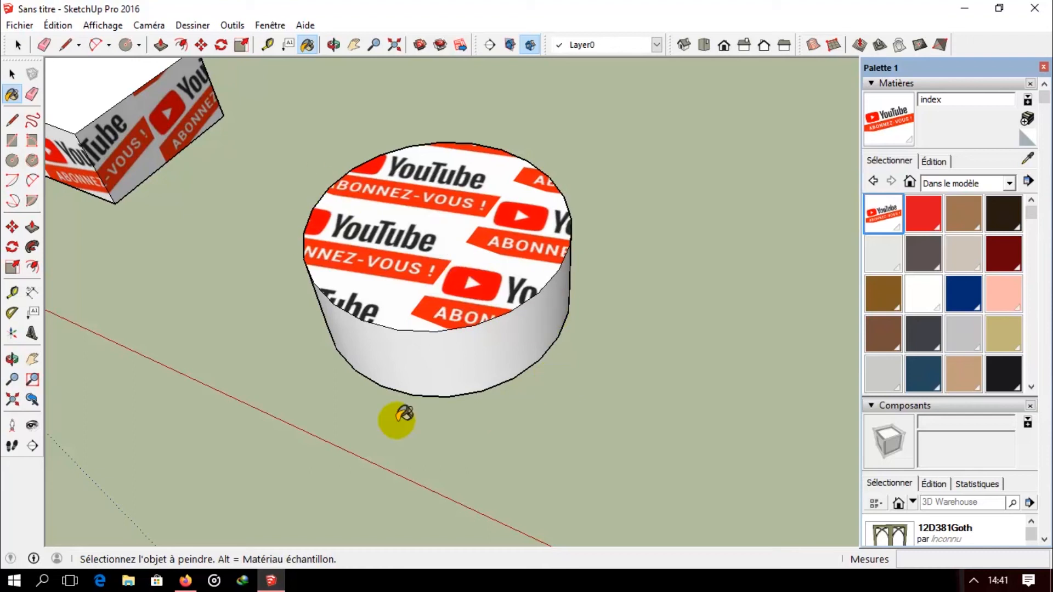
# Step: Reposition the top face's texture, scaling it down and rotating it slightly with the green pin
pyautogui.moveTo(270, 294); pyautogui.dragTo(512, 263, button='middle')
pyautogui.press('space')
pyautogui.click(512, 263)
pyautogui.rightClick(518, 258)
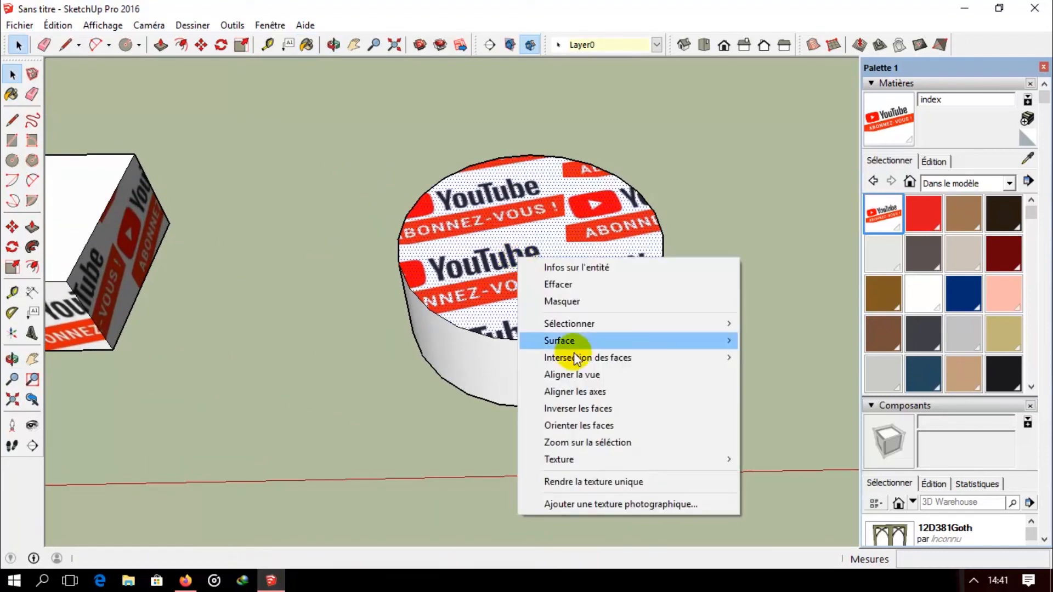
pyautogui.moveTo(627, 464)
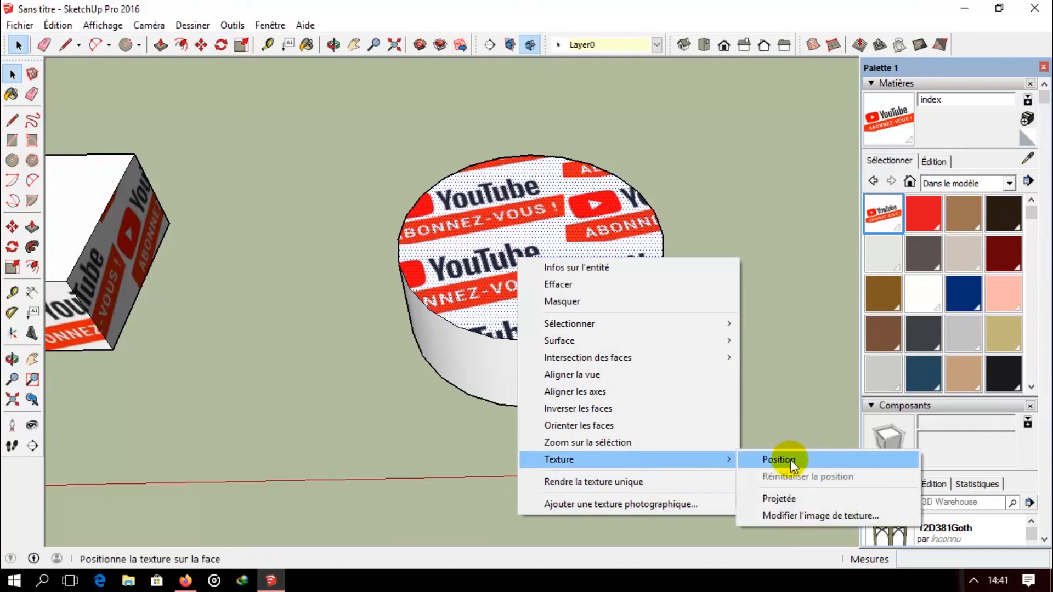
pyautogui.click(788, 460)
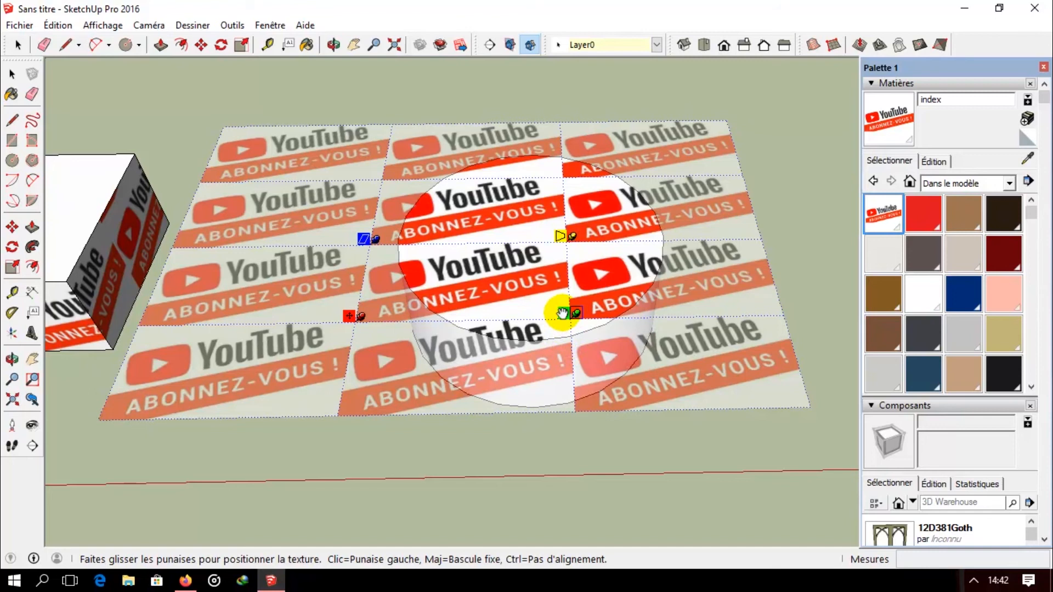
pyautogui.moveTo(545, 304); pyautogui.dragTo(517, 300)
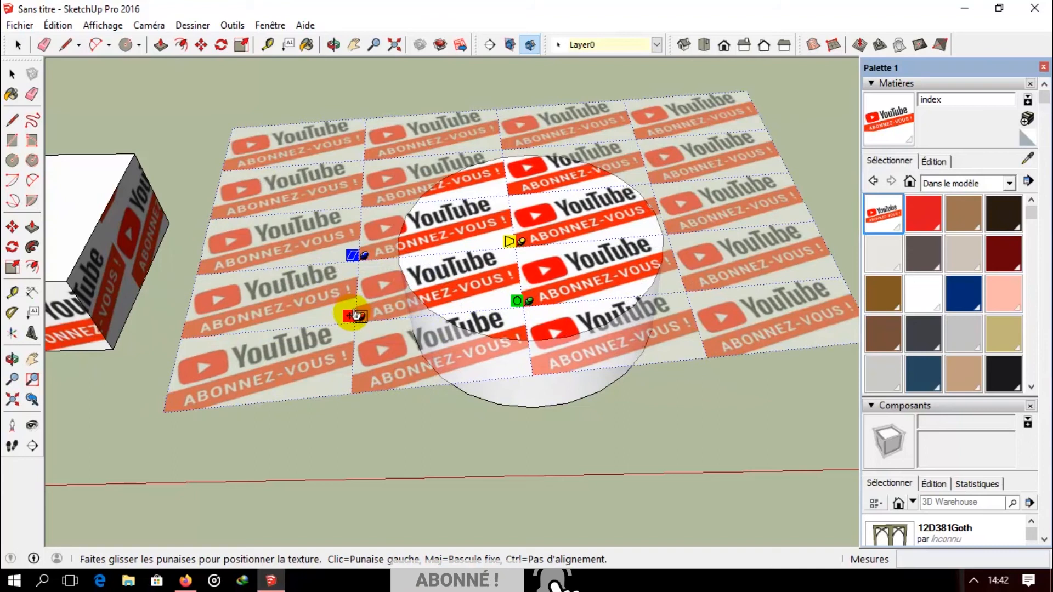
pyautogui.rightClick(595, 267)
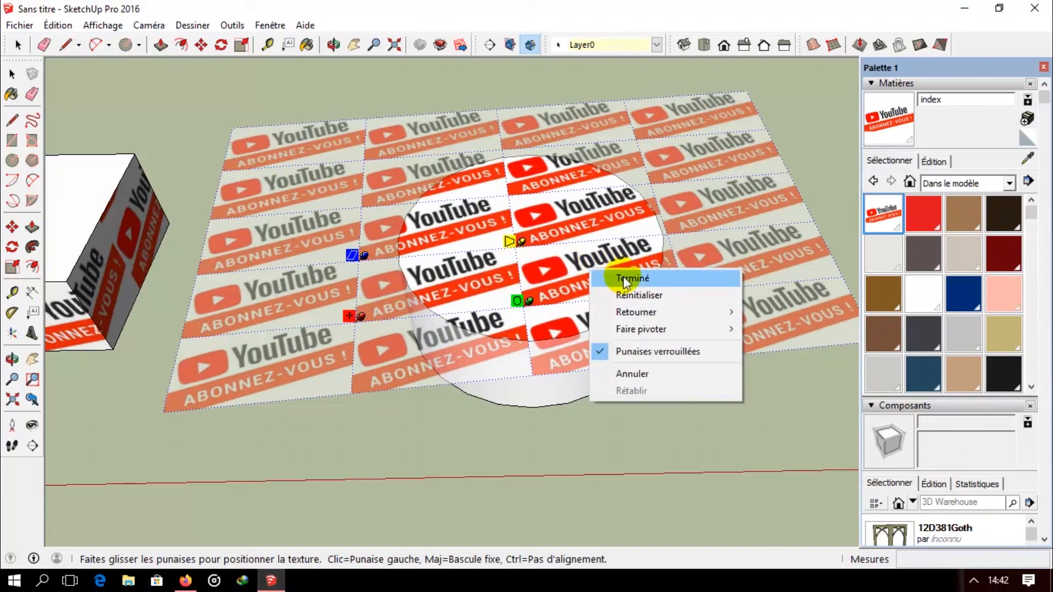
pyautogui.click(622, 278)
# Step: Turn the display of hidden geometry back on to split the cylinder's side into separate strips
pyautogui.scroll(4, 472, 296)
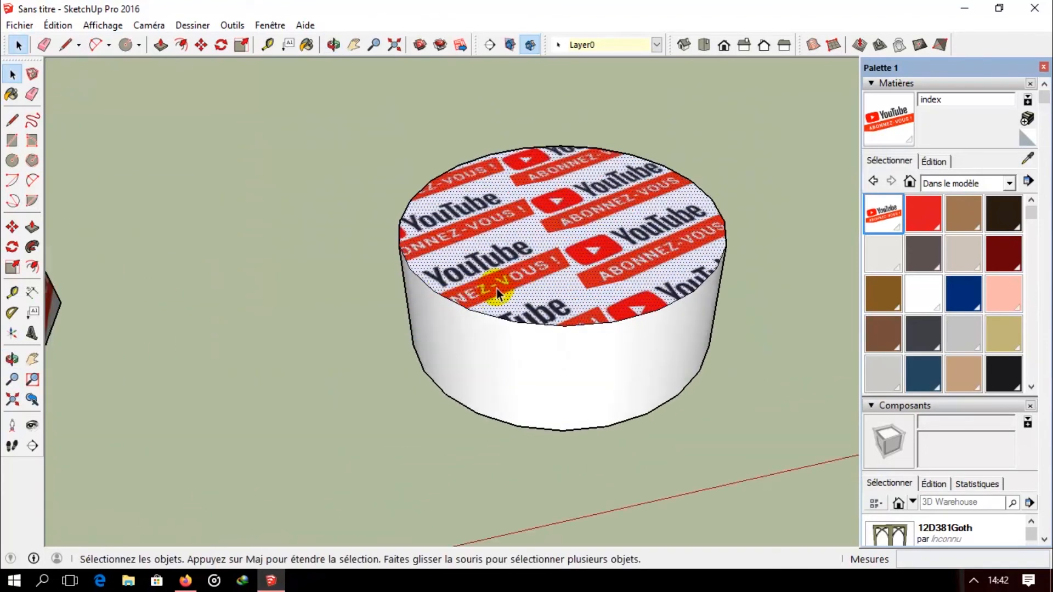
pyautogui.press('b')
pyautogui.scroll(-4, 482, 284)
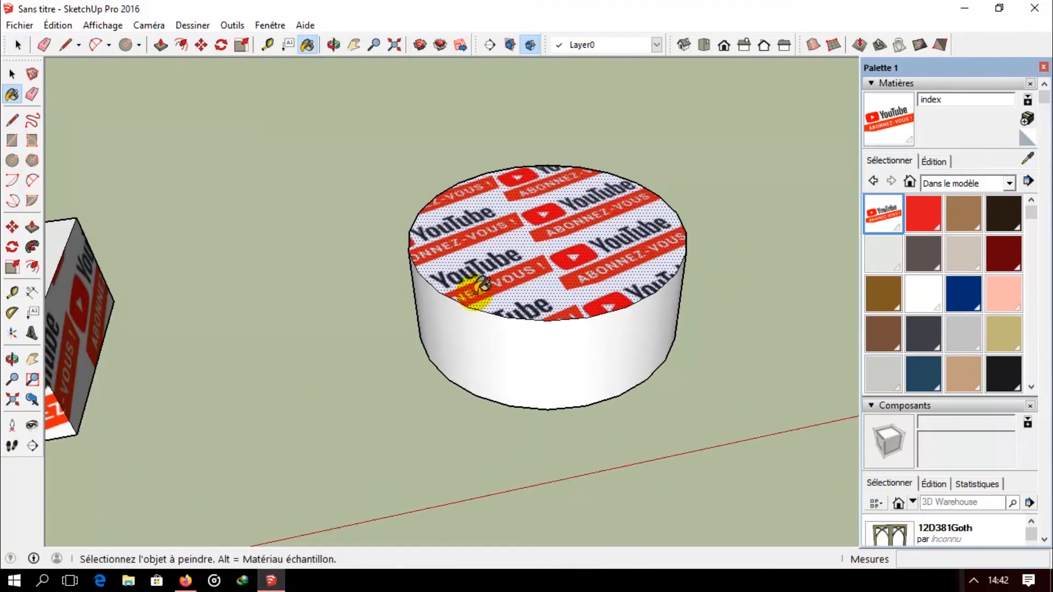
pyautogui.click(110, 26)
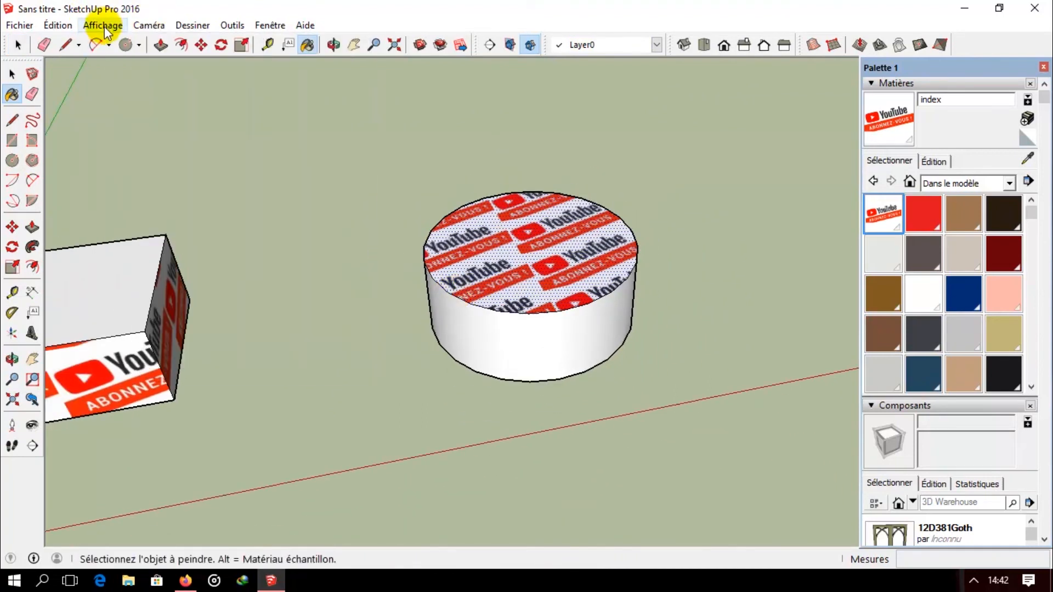
pyautogui.click(104, 27)
pyautogui.click(140, 86)
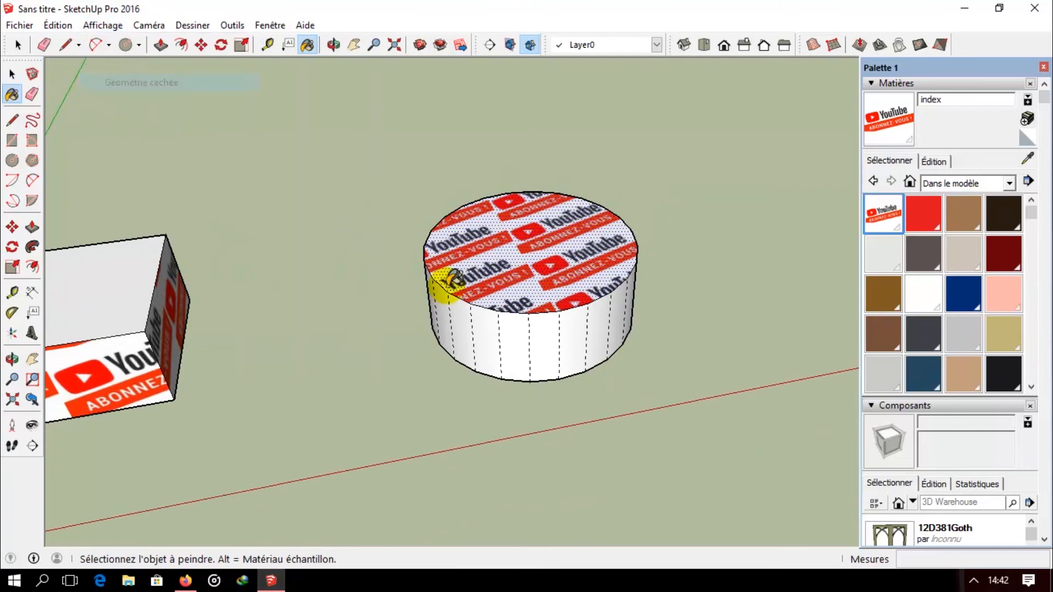
# Step: Sample the repositioned texture from the cylinder's top face and paint the first three adjacent side strips with it
pyautogui.scroll(6, 518, 329)
pyautogui.moveTo(484, 313)
pyautogui.mouseDown(button='middle')
pyautogui.moveTo(411, 288)
pyautogui.moveTo(431, 278)
pyautogui.mouseUp(button='middle')
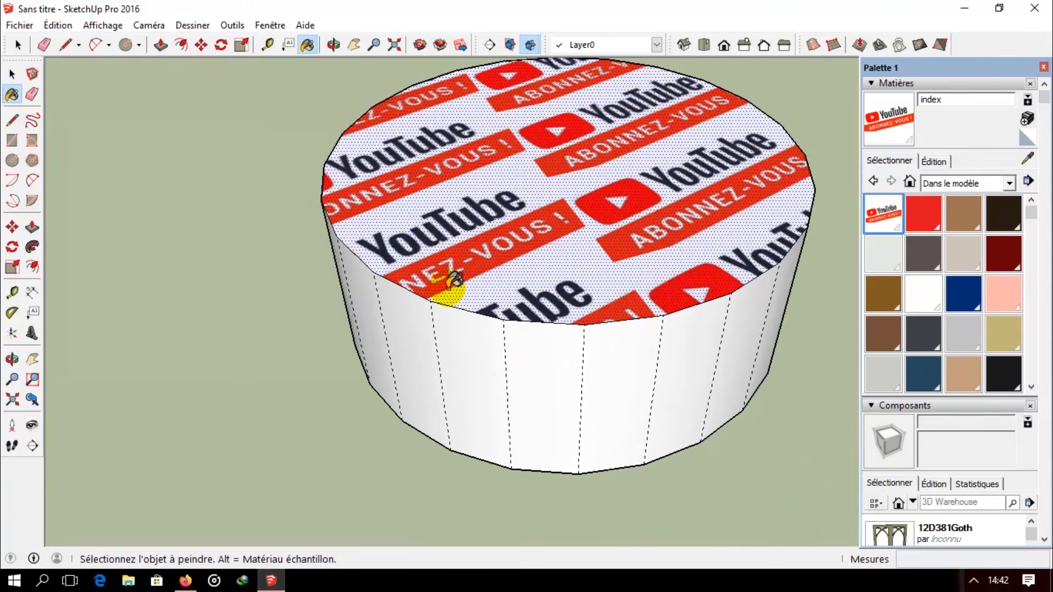
pyautogui.press('alt')
pyautogui.keyDown('alt'); pyautogui.click(431, 271); pyautogui.keyUp('alt')
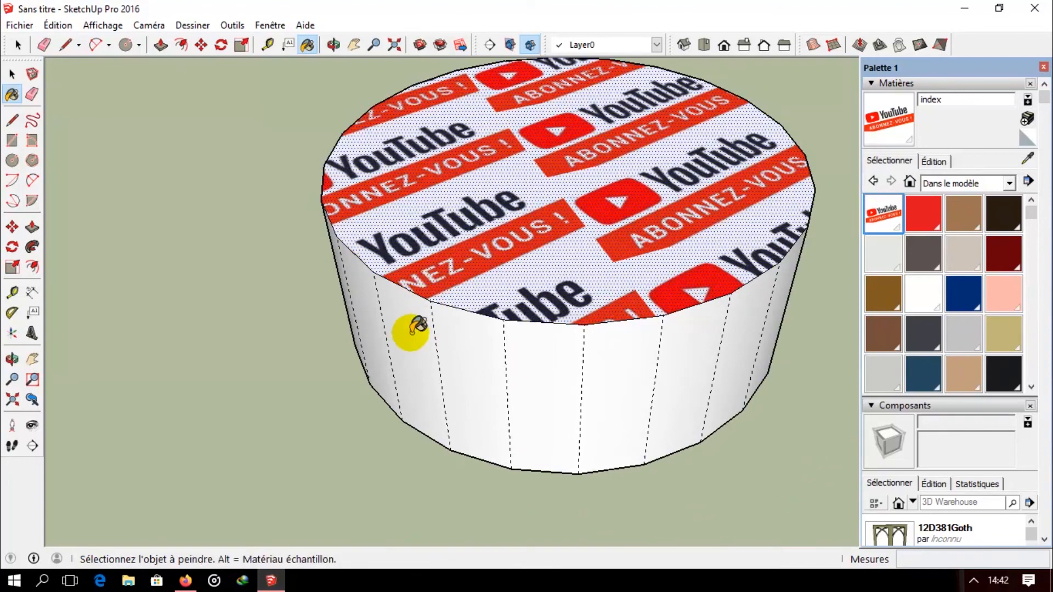
pyautogui.click(431, 307)
pyautogui.moveTo(347, 233)
pyautogui.mouseDown(button='middle')
pyautogui.moveTo(402, 238)
pyautogui.moveTo(331, 253)
pyautogui.moveTo(465, 299)
pyautogui.mouseUp(button='middle')
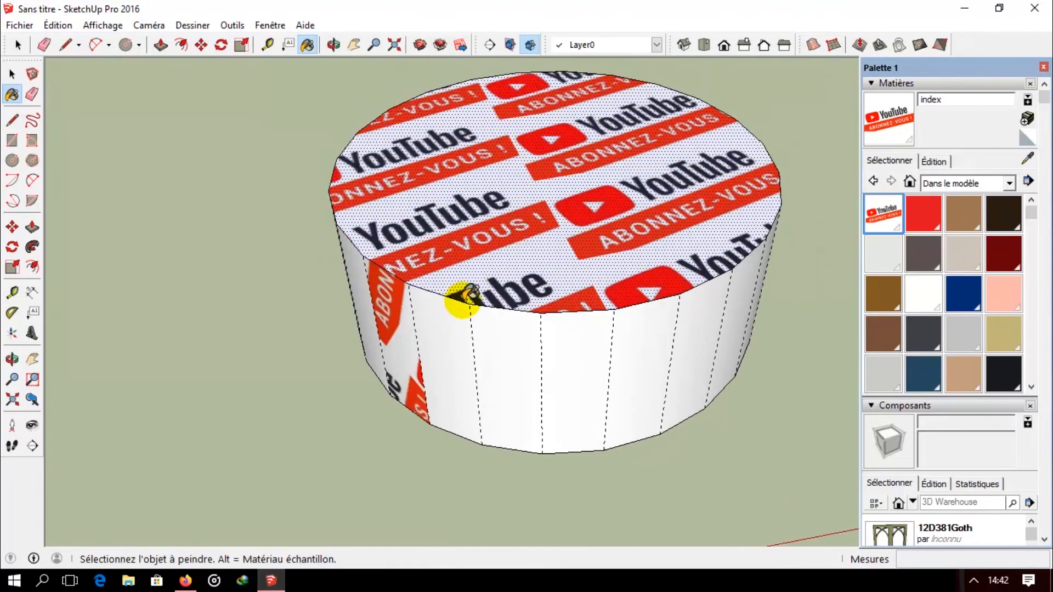
pyautogui.keyDown('alt'); pyautogui.click(488, 296); pyautogui.keyUp('alt')
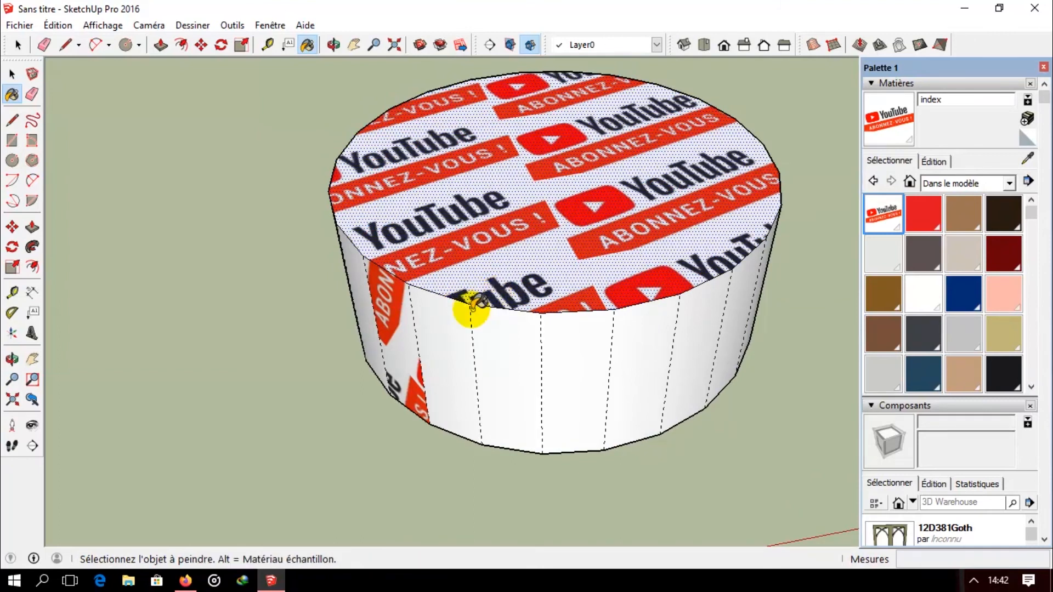
pyautogui.click(445, 326)
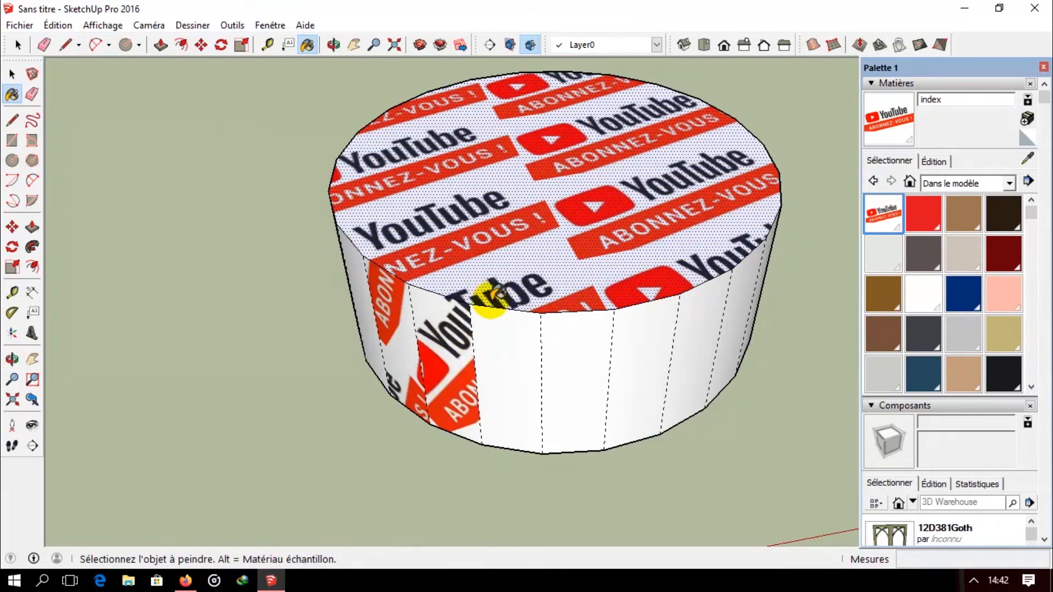
pyautogui.keyDown('alt'); pyautogui.click(490, 301); pyautogui.keyUp('alt')
pyautogui.click(480, 330)
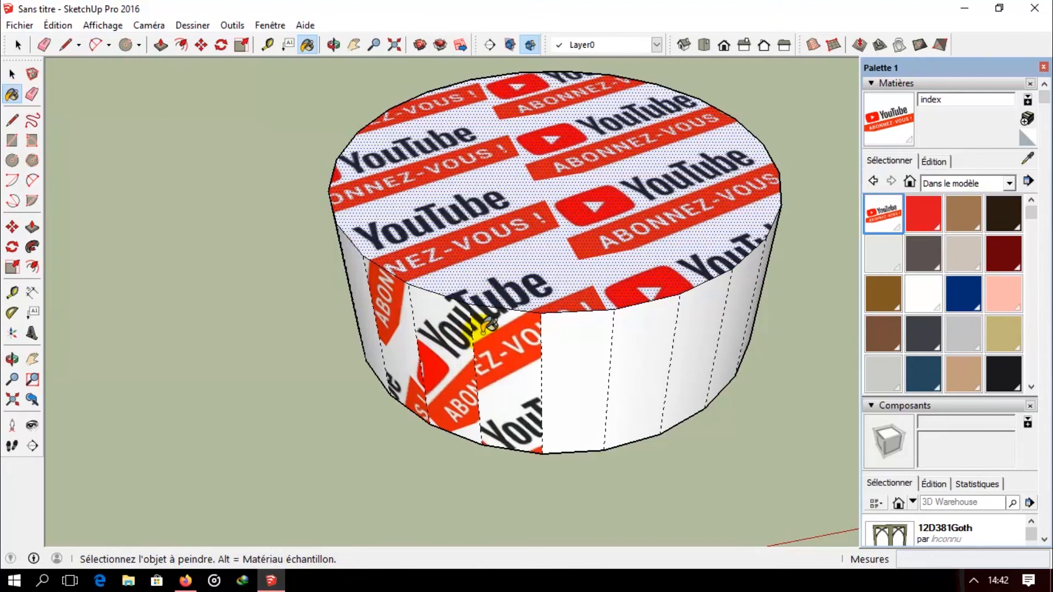
# Step: Paint the next four side strips with the texture, resampling it from the top face near the strips
pyautogui.scroll(-1, 590, 314)
pyautogui.scroll(-2, 592, 307)
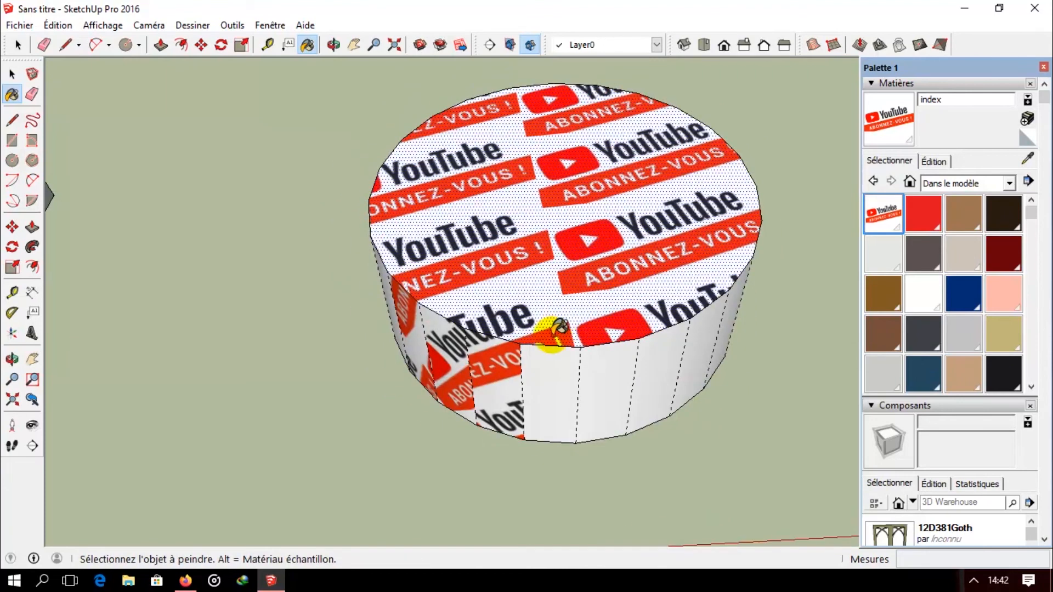
pyautogui.keyDown('alt'); pyautogui.click(547, 335); pyautogui.keyUp('alt')
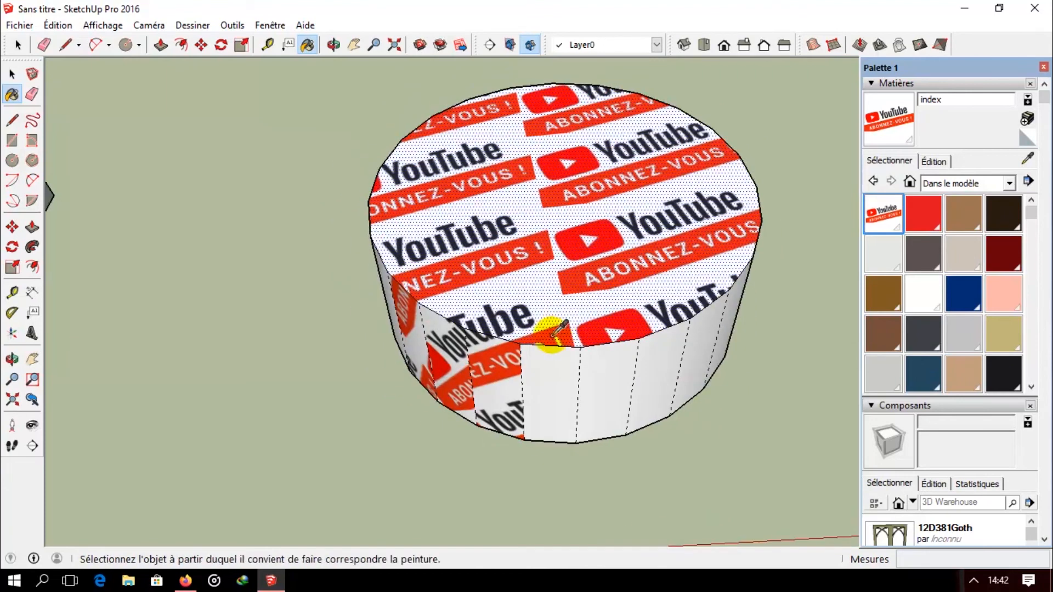
pyautogui.click(543, 379)
pyautogui.keyDown('alt'); pyautogui.click(610, 335); pyautogui.keyUp('alt')
pyautogui.click(599, 376)
pyautogui.click(667, 359)
pyautogui.keyDown('alt'); pyautogui.click(716, 290); pyautogui.keyUp('alt')
pyautogui.click(715, 329)
# Step: Extend the texture sampled from the top face to three more adjacent side strips of the cylinder
pyautogui.moveTo(708, 299)
pyautogui.mouseDown(button='middle')
pyautogui.moveTo(682, 310)
pyautogui.moveTo(387, 281)
pyautogui.moveTo(403, 284)
pyautogui.mouseUp(button='middle')
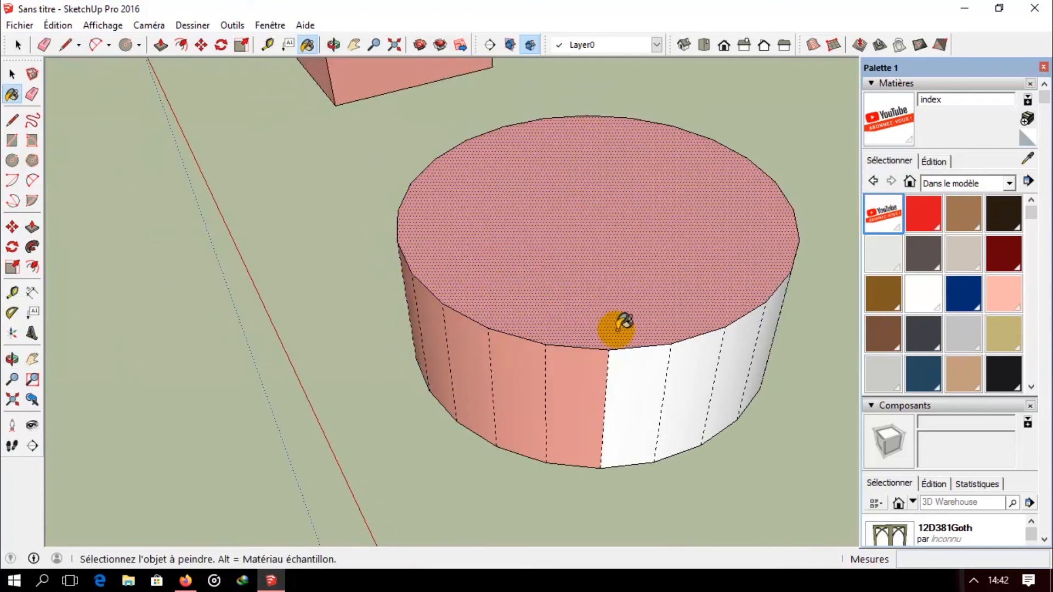
pyautogui.click(630, 389)
pyautogui.keyDown('alt'); pyautogui.click(686, 313); pyautogui.keyUp('alt')
pyautogui.click(683, 364)
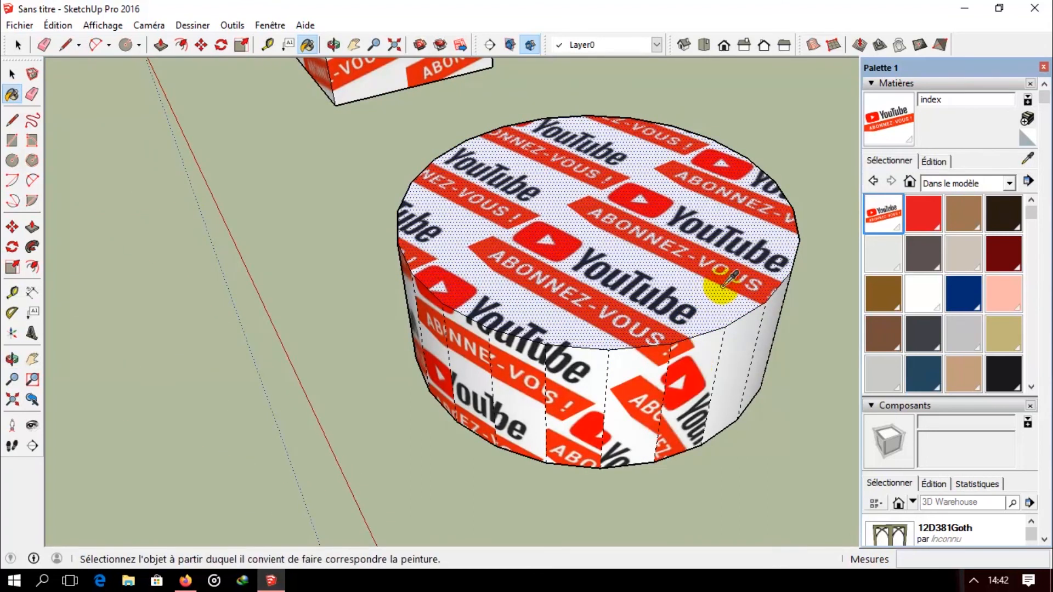
pyautogui.click(745, 353)
# Step: Continue around the cylinder, painting the following five side strips with the texture sampled from the top face
pyautogui.moveTo(733, 308); pyautogui.dragTo(700, 321, button='middle')
pyautogui.click(692, 378)
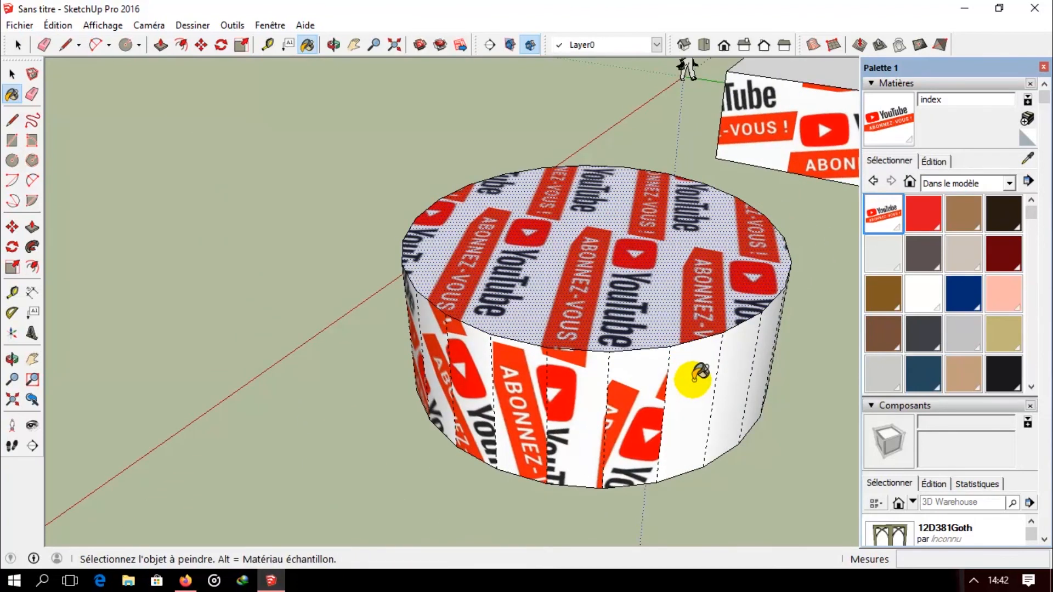
pyautogui.click(741, 349)
pyautogui.keyDown('alt'); pyautogui.click(781, 285); pyautogui.keyUp('alt')
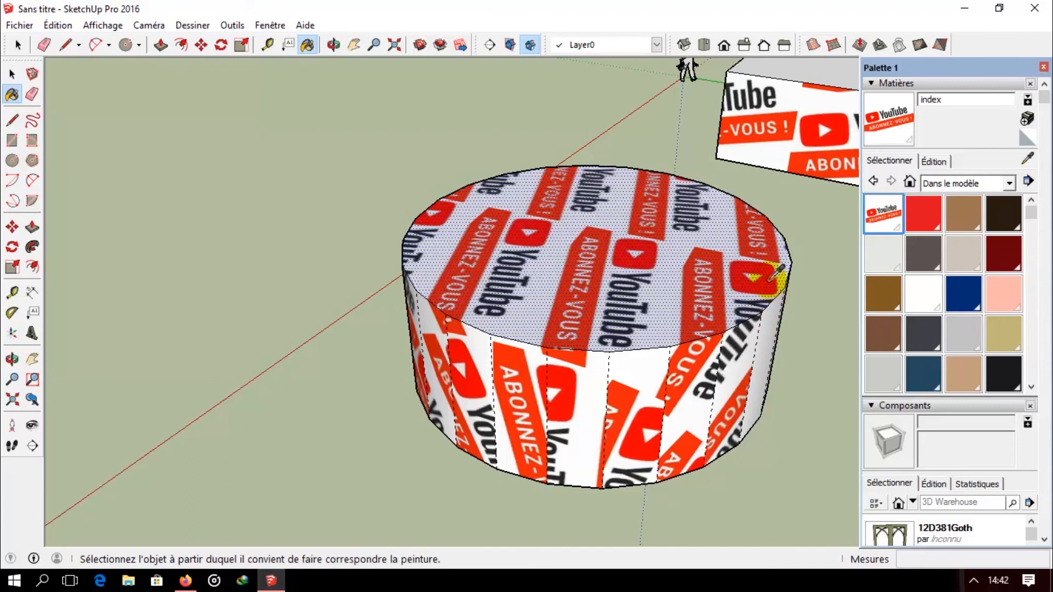
pyautogui.moveTo(769, 313)
pyautogui.mouseDown(button='middle')
pyautogui.moveTo(757, 352)
pyautogui.moveTo(435, 329)
pyautogui.moveTo(555, 309)
pyautogui.mouseUp(button='middle')
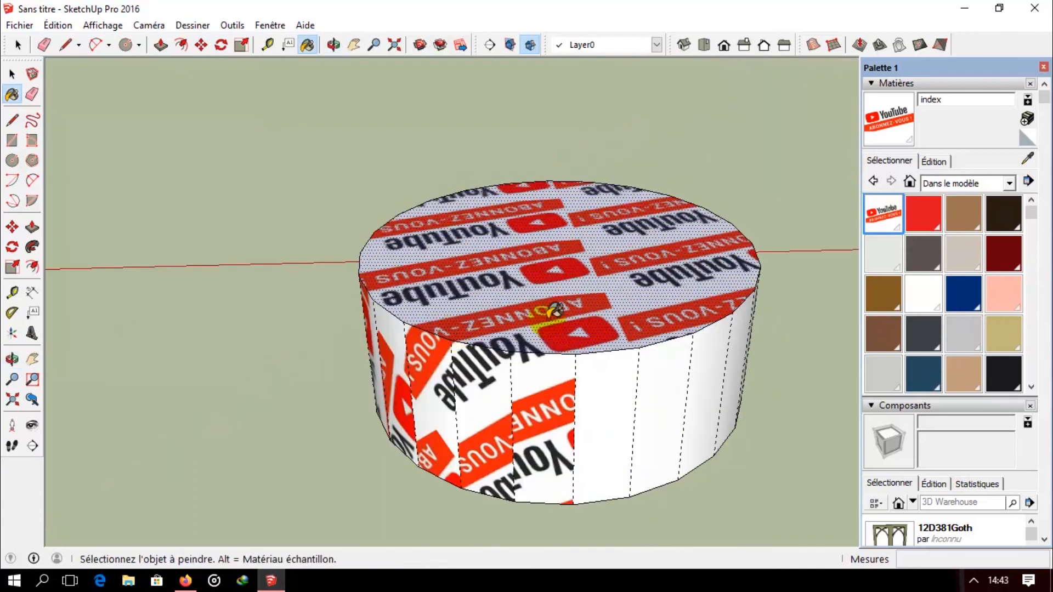
pyautogui.click(599, 388)
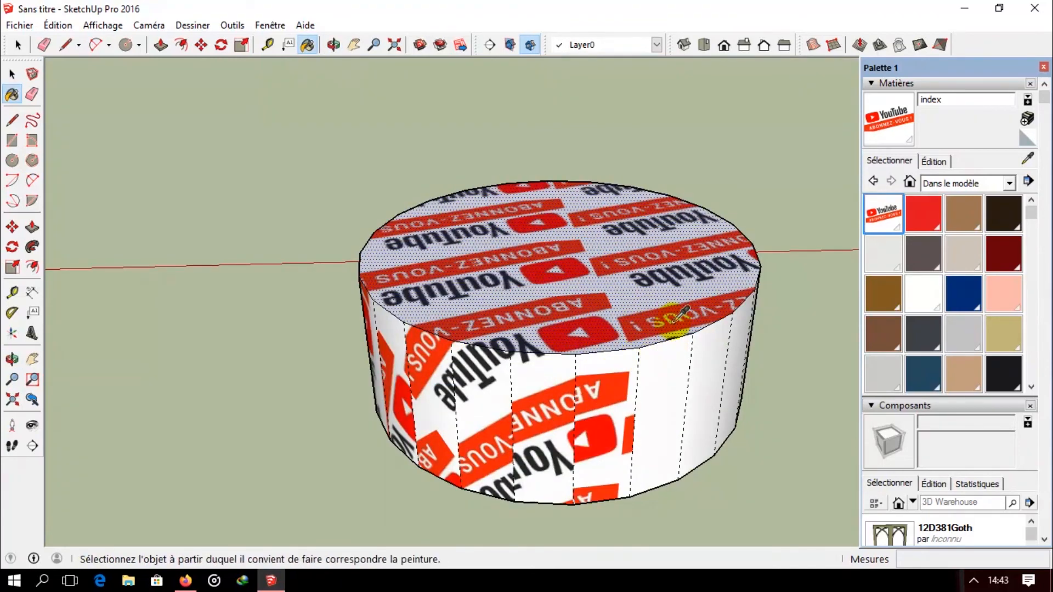
pyautogui.click(691, 343)
pyautogui.click(707, 359)
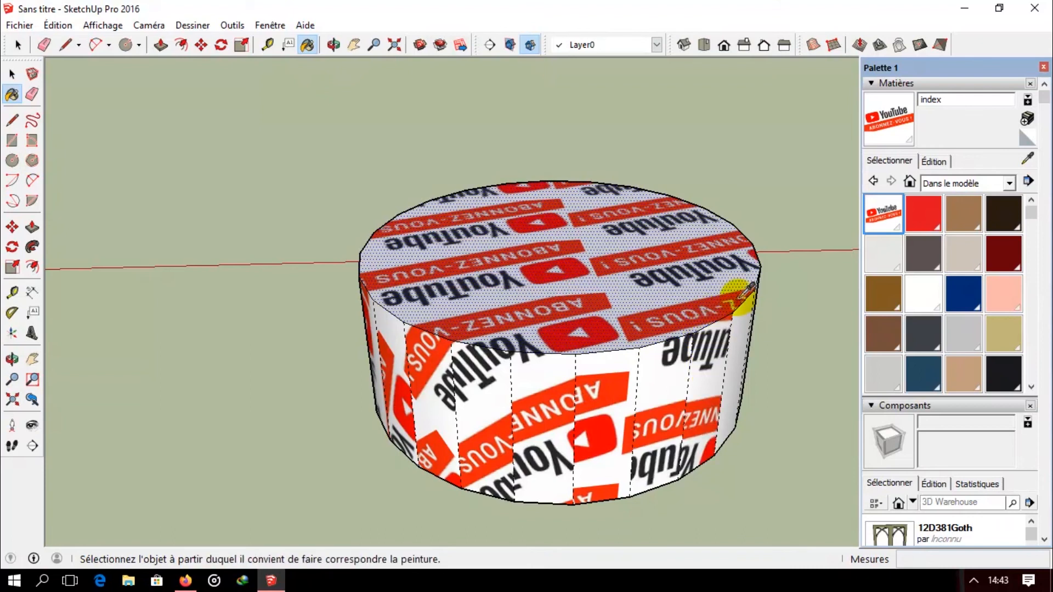
# Step: Paint the remaining unpainted side strips with the top face's texture to complete the cylinder's side
pyautogui.moveTo(748, 336); pyautogui.dragTo(592, 346, button='middle')
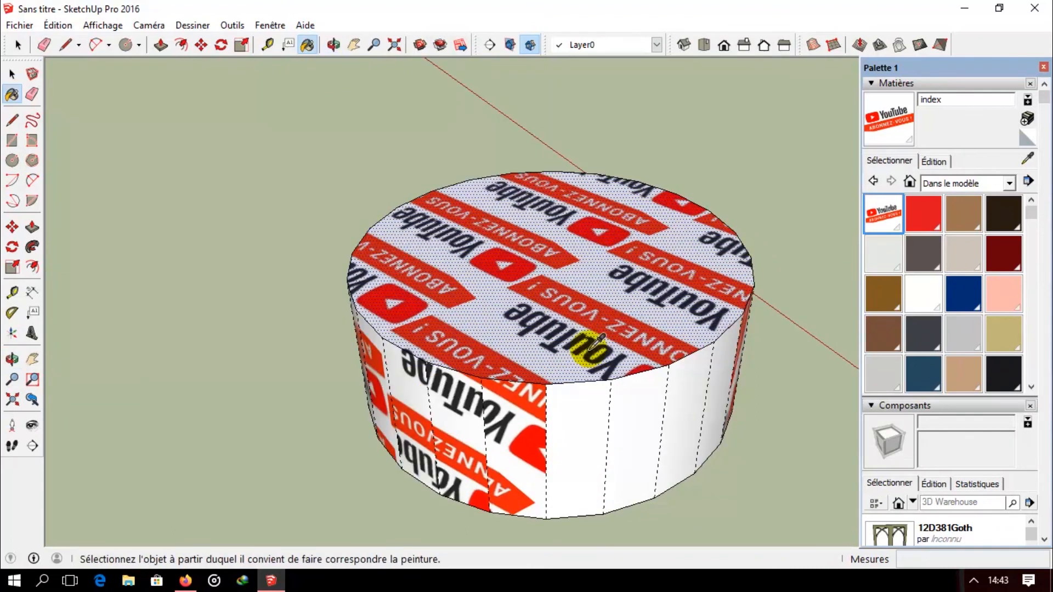
pyautogui.click(575, 409)
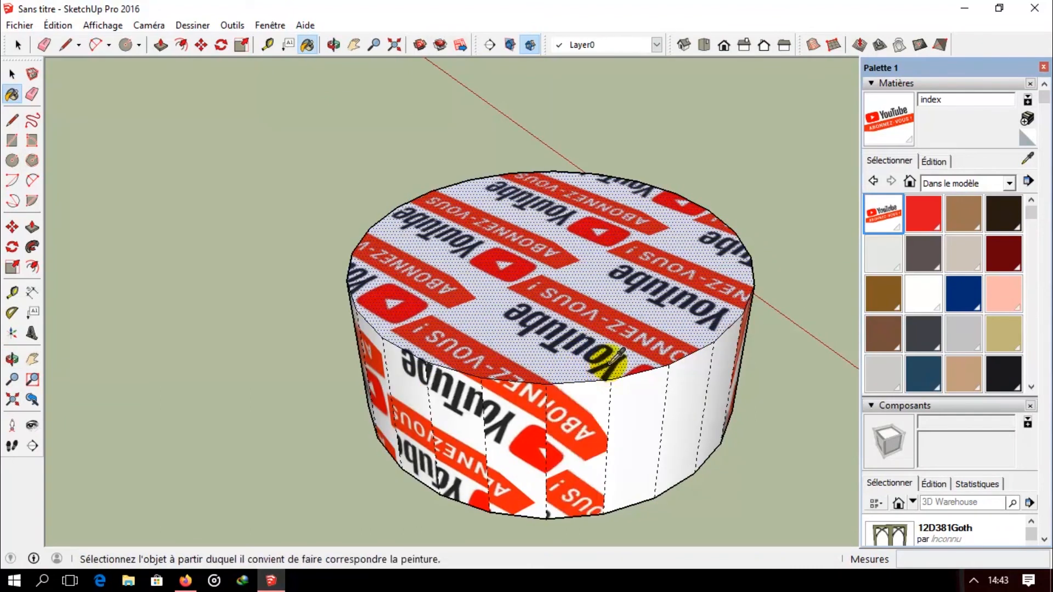
pyautogui.click(636, 419)
pyautogui.click(685, 387)
pyautogui.moveTo(721, 351)
pyautogui.mouseDown(button='middle')
pyautogui.moveTo(482, 364)
pyautogui.moveTo(376, 352)
pyautogui.moveTo(313, 383)
pyautogui.mouseUp(button='middle')
pyautogui.click(619, 476)
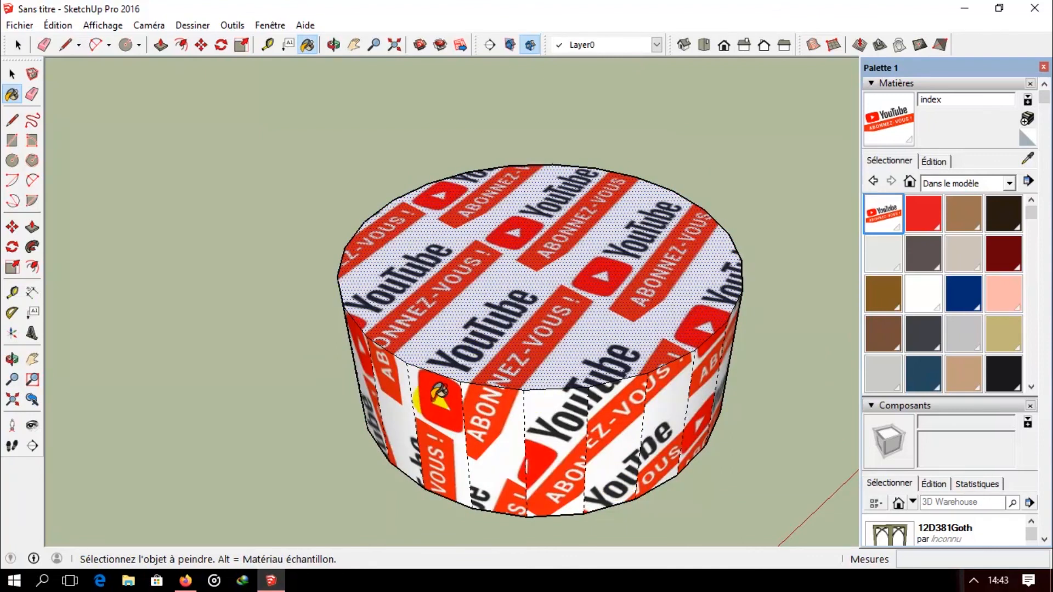
# Step: Undo the last texture fill and switch from the Paint Bucket to the Select tool
pyautogui.hotkey('ctrl', 'z')
pyautogui.scroll(-5, 411, 346)
pyautogui.moveTo(559, 356); pyautogui.dragTo(285, 352, button='middle')
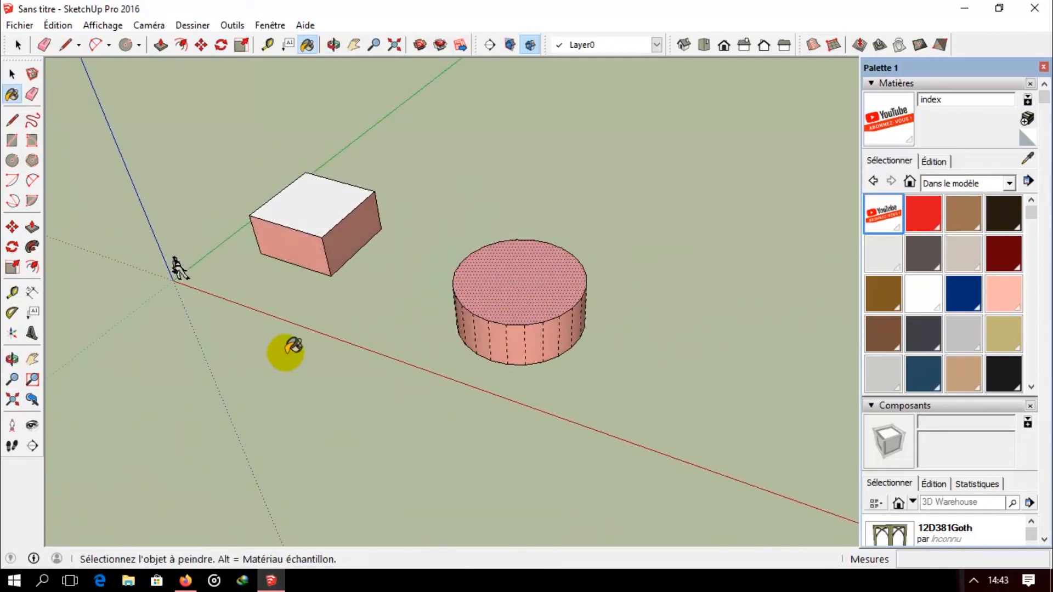
pyautogui.press('space')
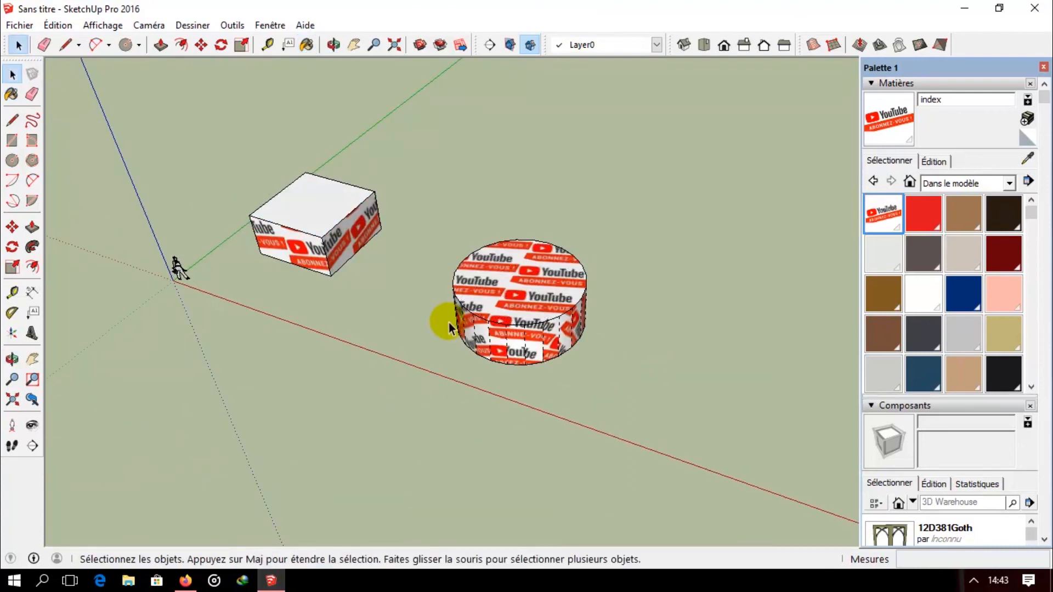